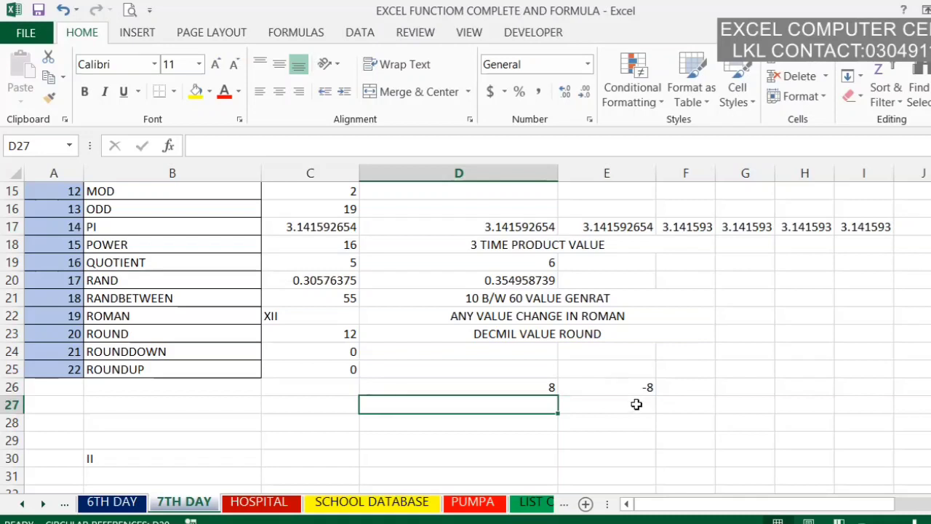
# Step: Enter a CEILING formula in cell D27 that rounds 13 up to a multiple of 5
pyautogui.write('=')
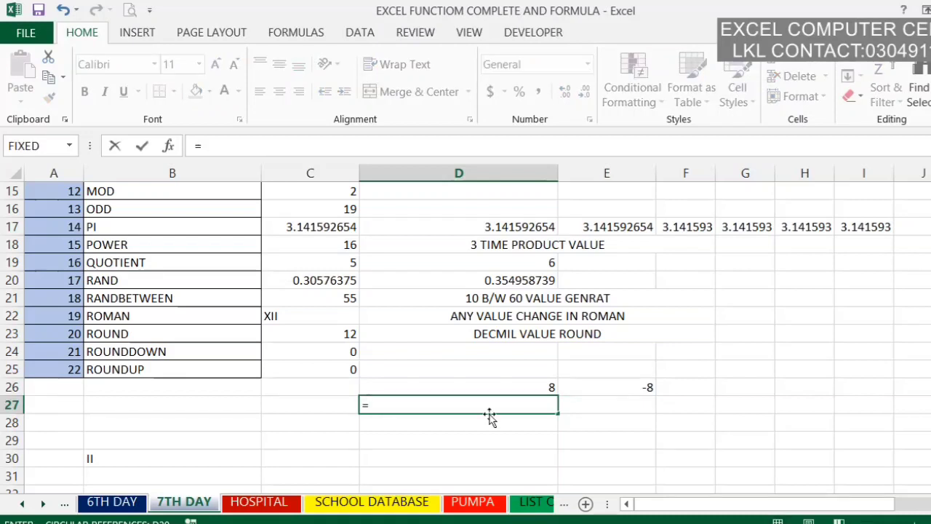
pyautogui.write('CELL')
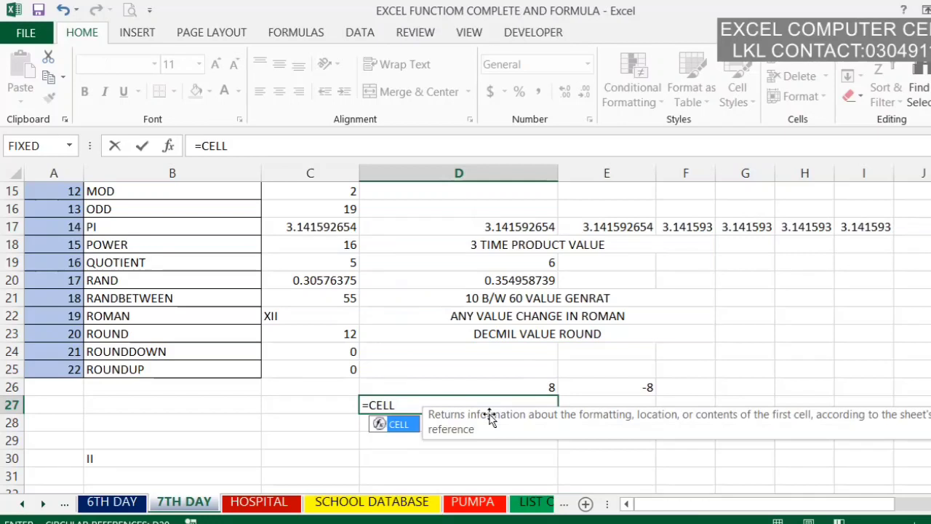
pyautogui.press('BackSpace')
pyautogui.press('BackSpace')
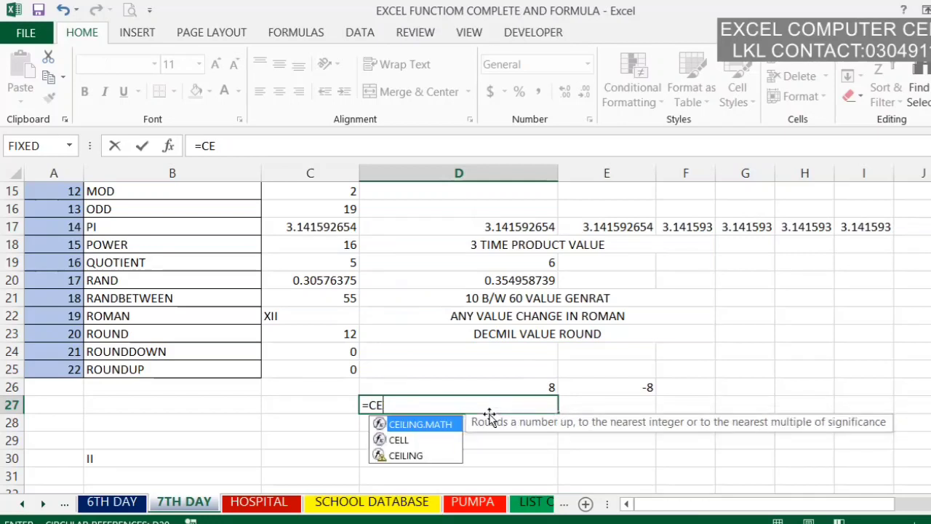
pyautogui.press('Tab')
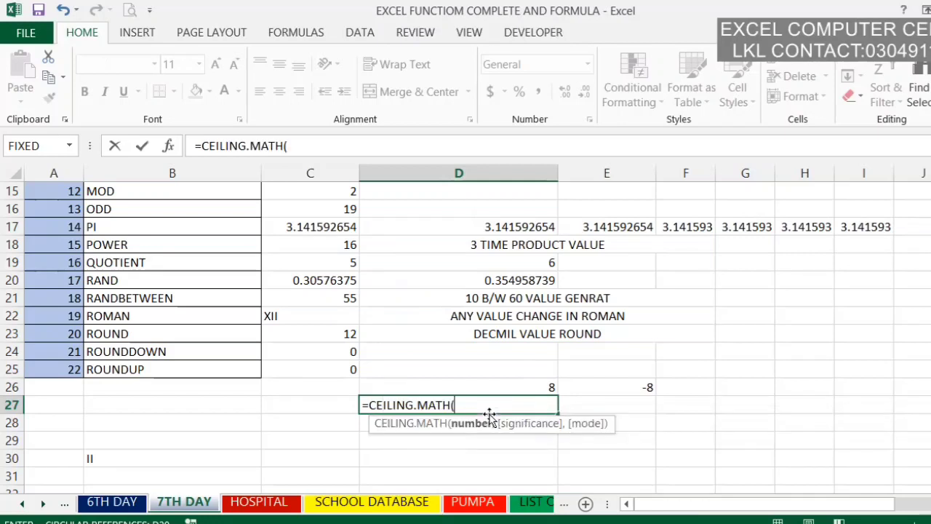
pyautogui.press('BackSpace')
pyautogui.press('BackSpace')
pyautogui.press('BackSpace')
pyautogui.press('BackSpace')
pyautogui.press('BackSpace')
pyautogui.press('BackSpace')
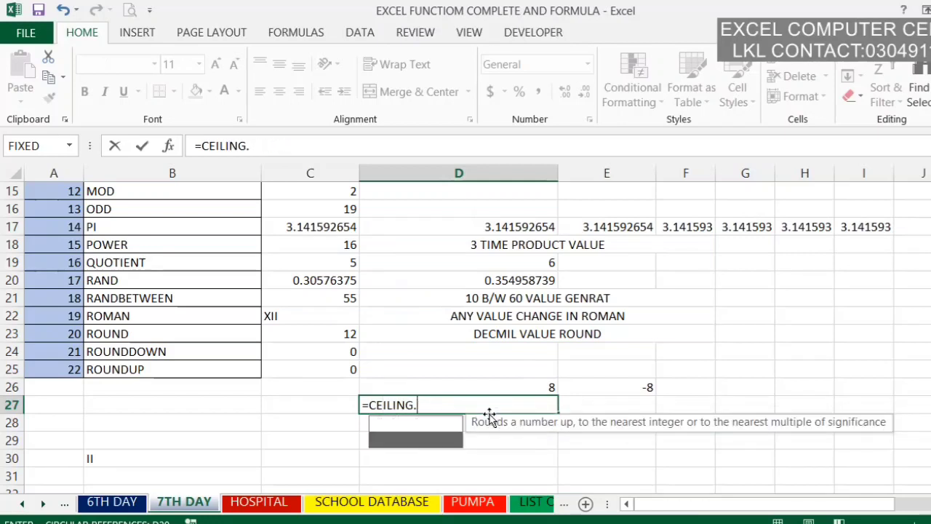
pyautogui.write('(')
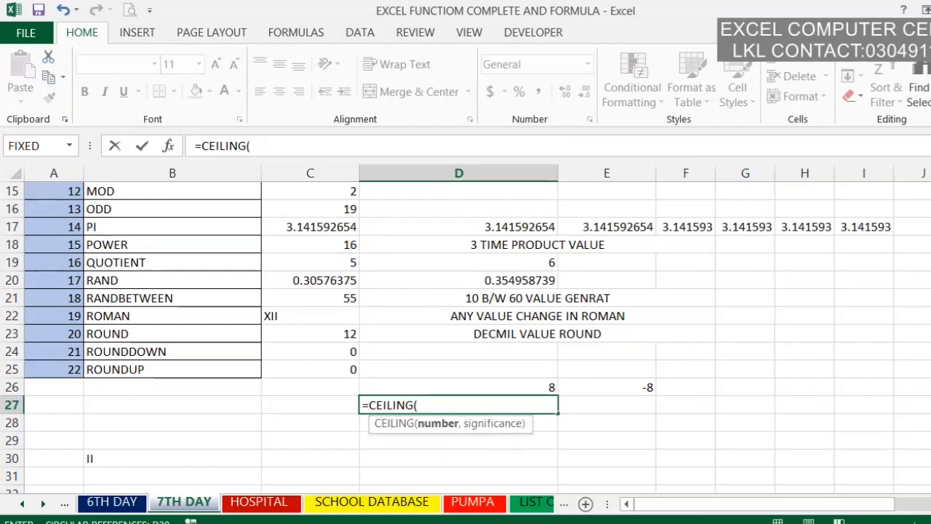
pyautogui.write('13,5')
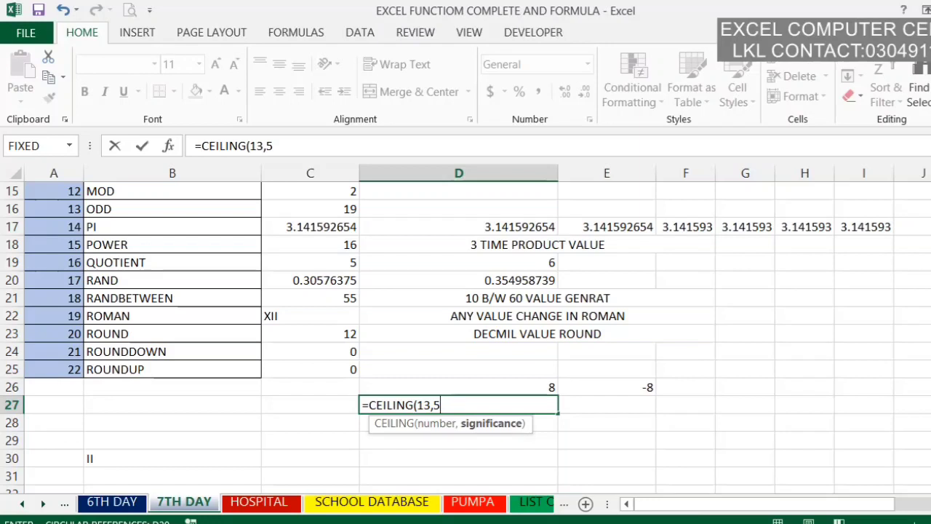
pyautogui.press('Return')
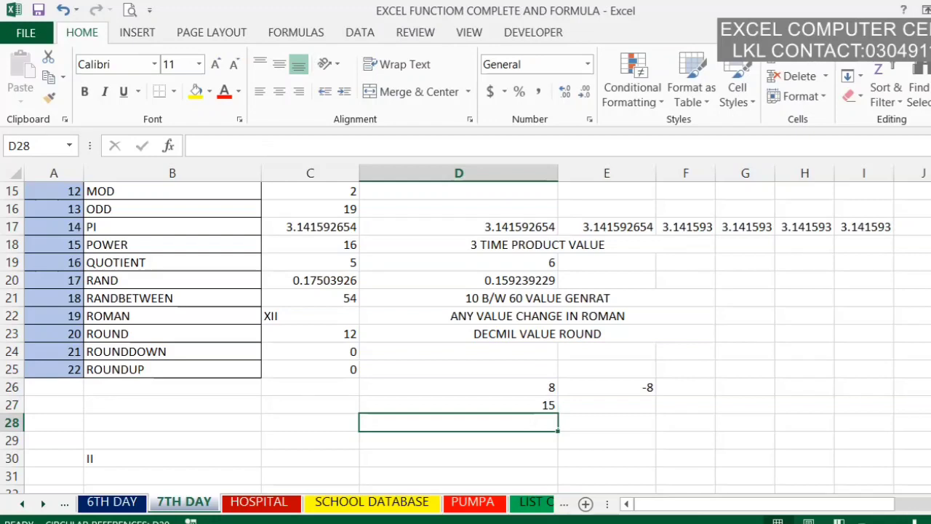
# Step: Enter an EVEN formula for the number 11 in cell D28
pyautogui.scroll(5, 466, 335)
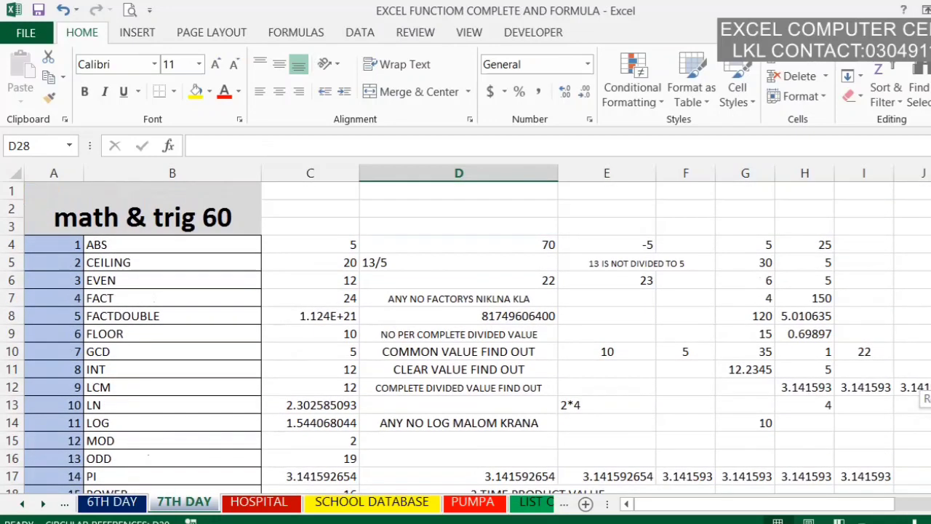
pyautogui.scroll(-5, 555, 449)
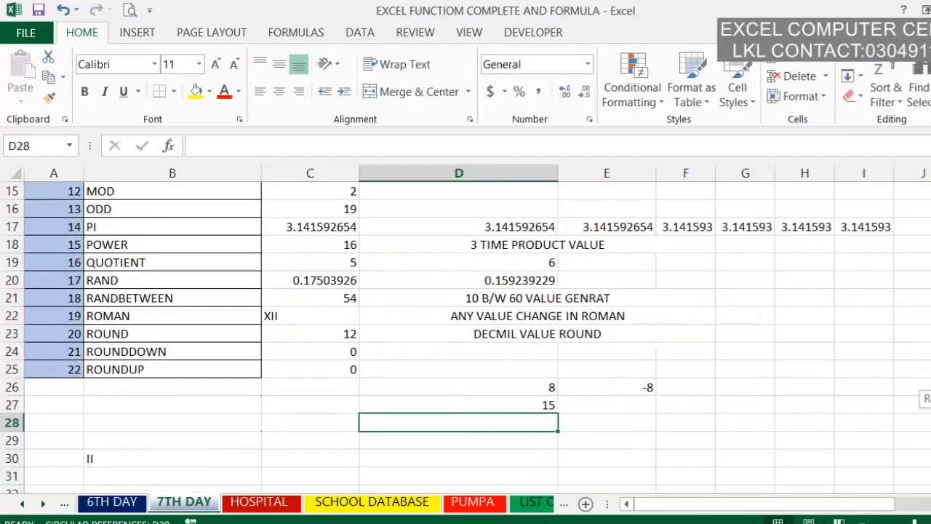
pyautogui.write('=')
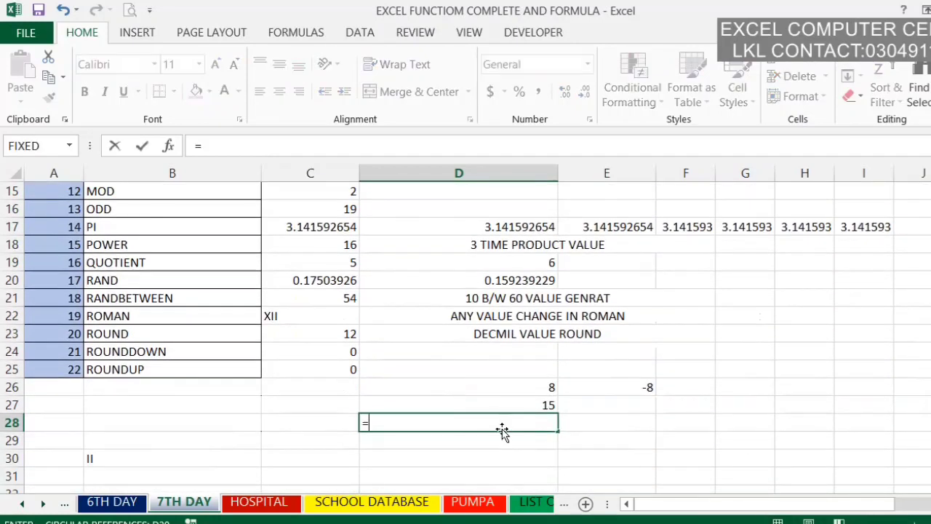
pyautogui.write('EN')
pyautogui.press('BackSpace')
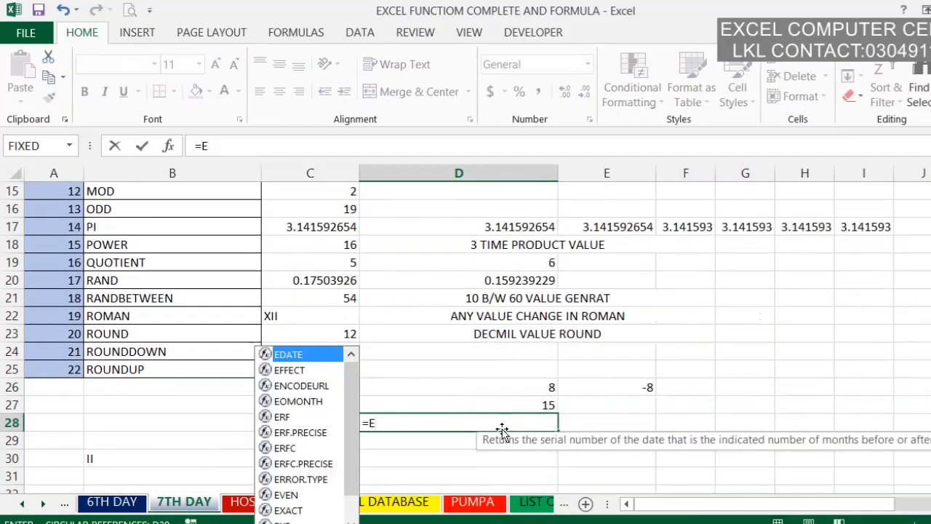
pyautogui.write('V')
pyautogui.press('Tab')
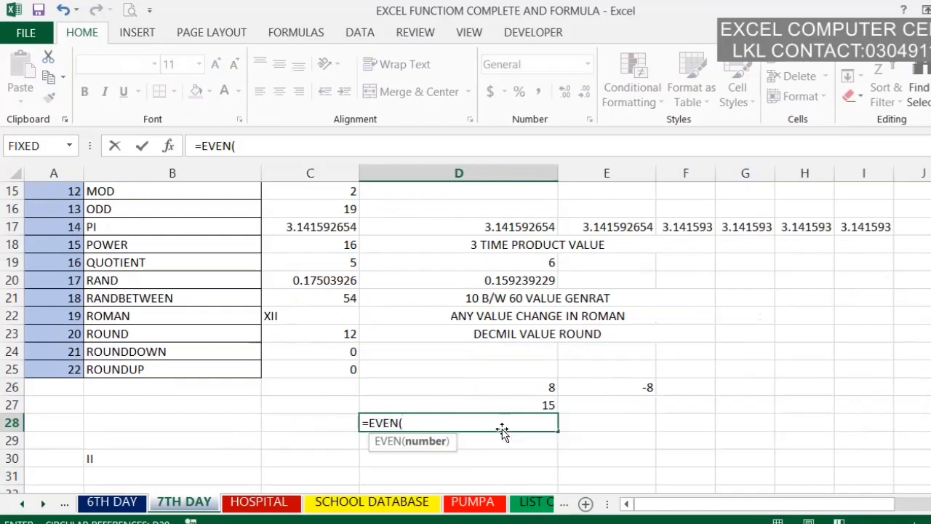
pyautogui.write('11')
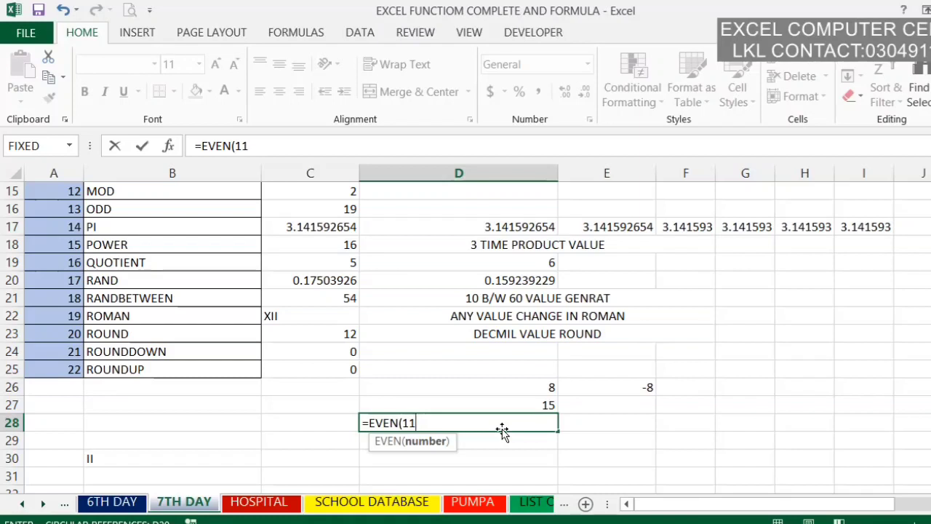
pyautogui.press('Return')
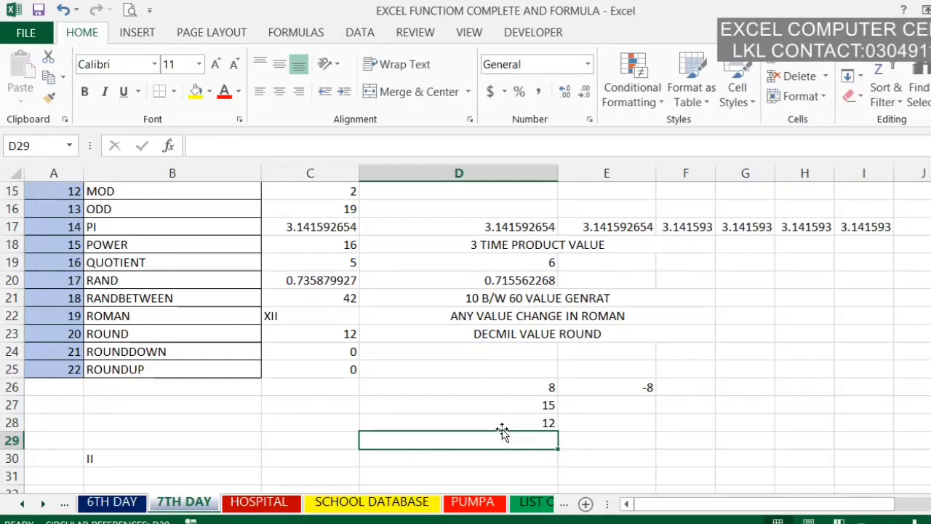
# Step: Calculate the factorial of cell D26 in cell D29 with the FACT function
pyautogui.write('=FACT(')
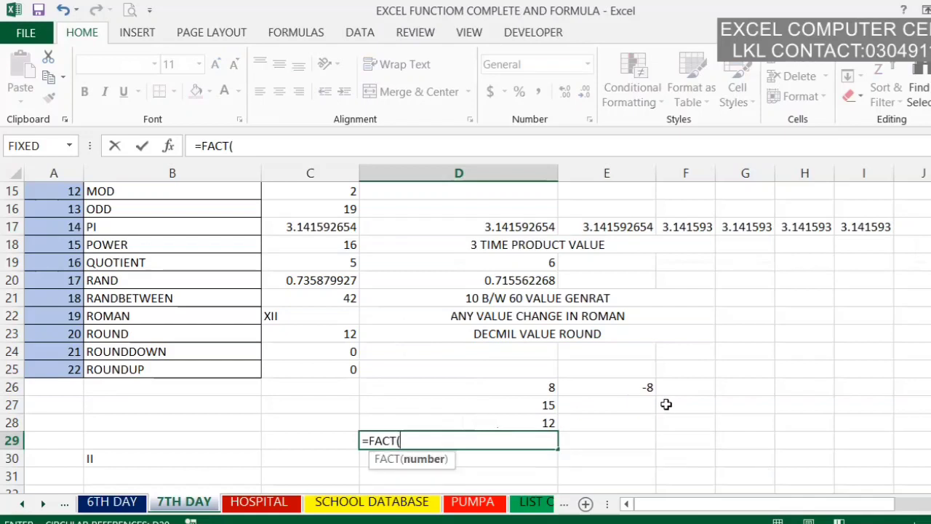
pyautogui.click(532, 394)
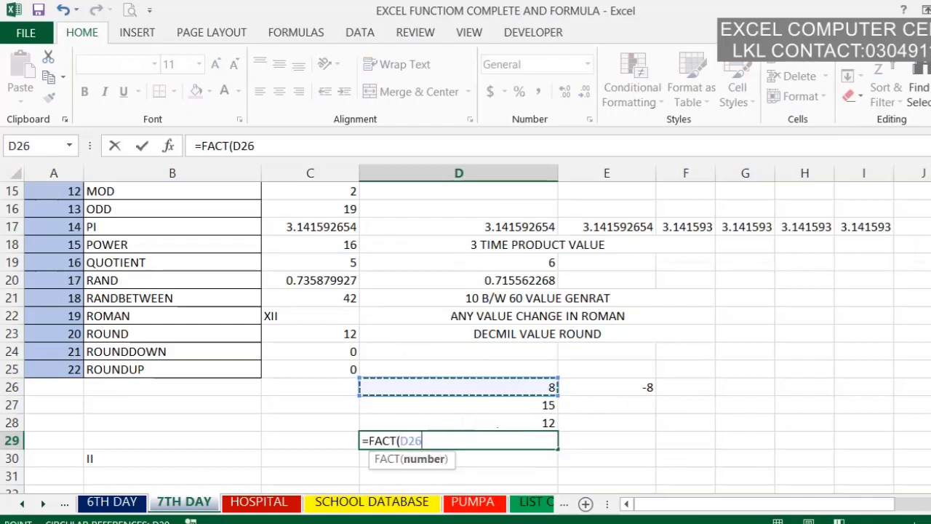
pyautogui.press('Return')
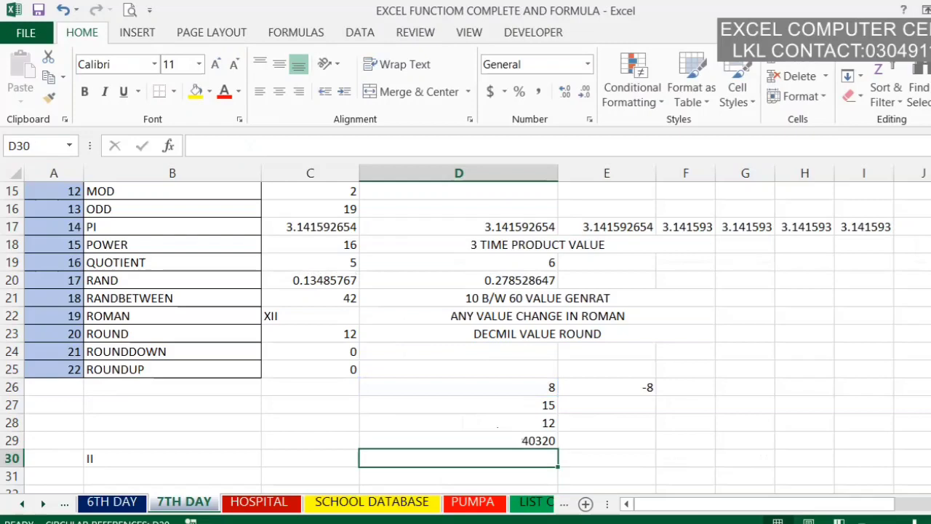
pyautogui.click(536, 441)
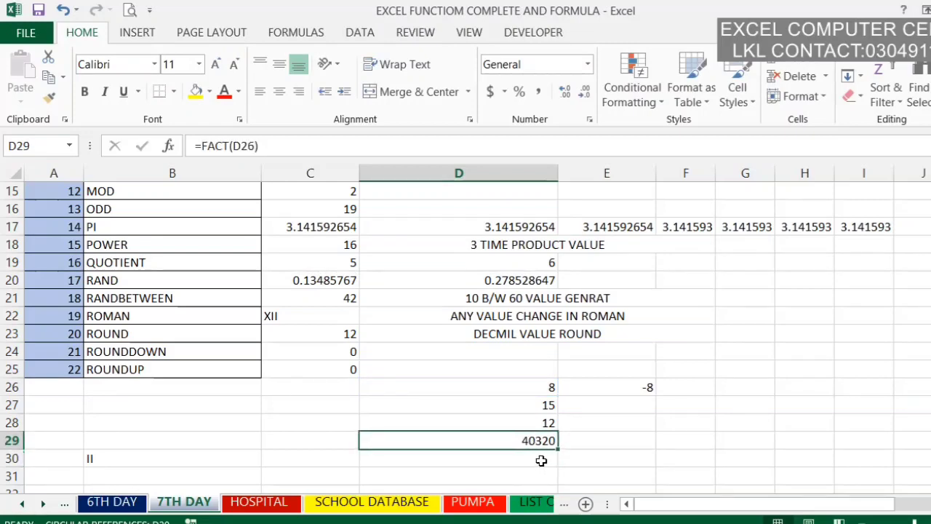
# Step: Calculate the double factorial of cell D26 in cell D30 with the FACTDOUBLE function
pyautogui.click(542, 463)
pyautogui.scroll(5, 89, 459)
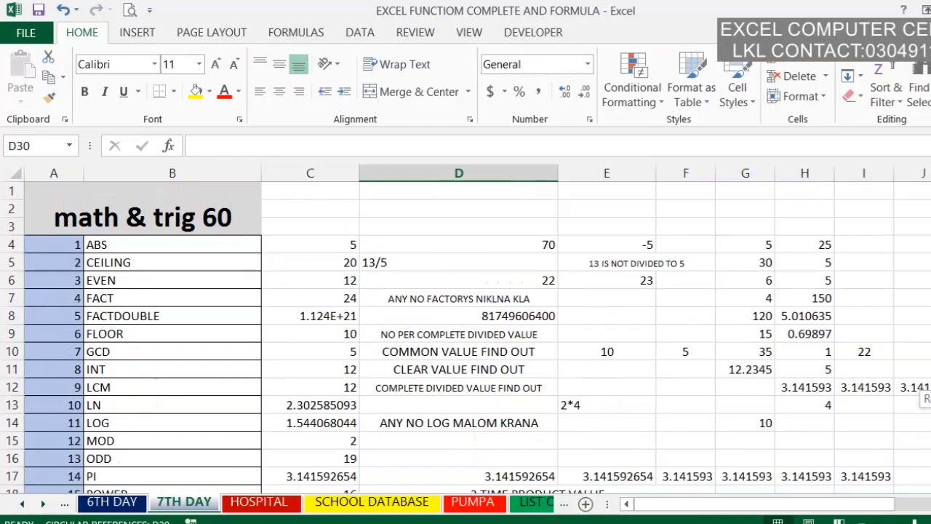
pyautogui.scroll(-5, 89, 458)
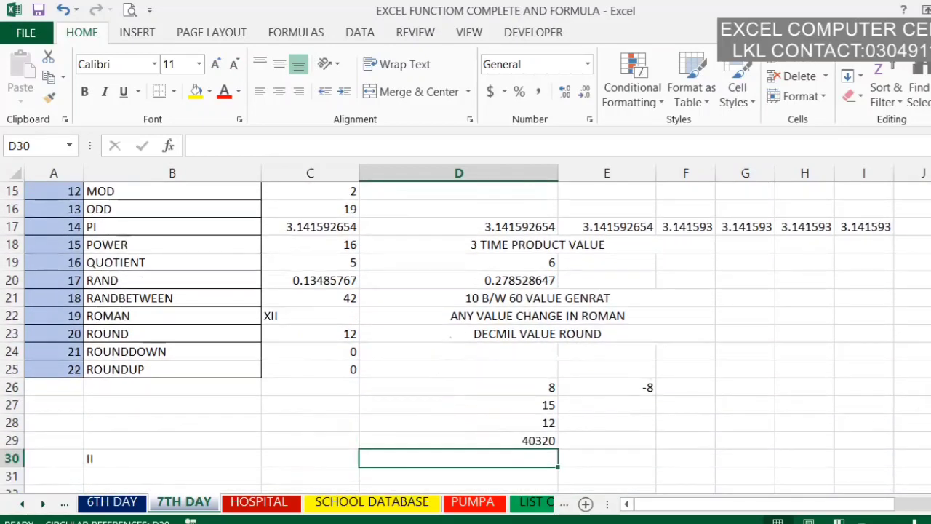
pyautogui.doubleClick(500, 459)
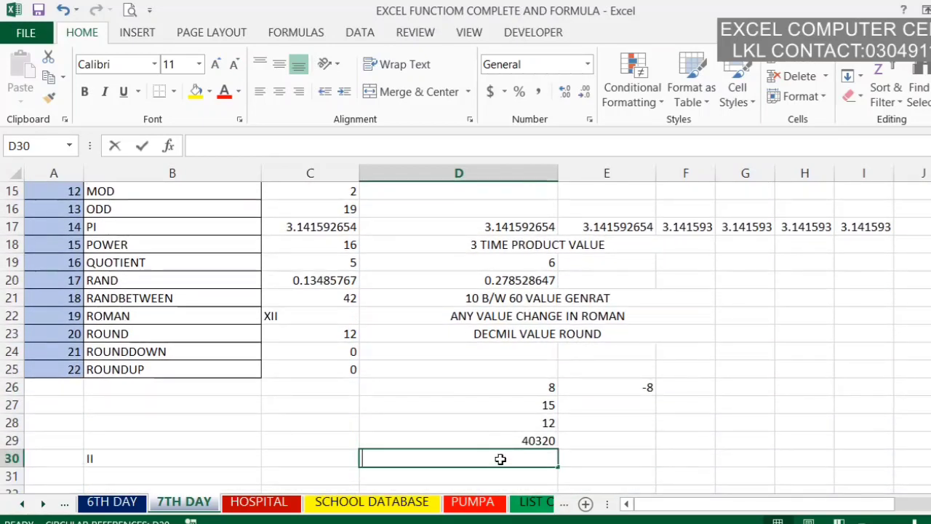
pyautogui.write('=FAC')
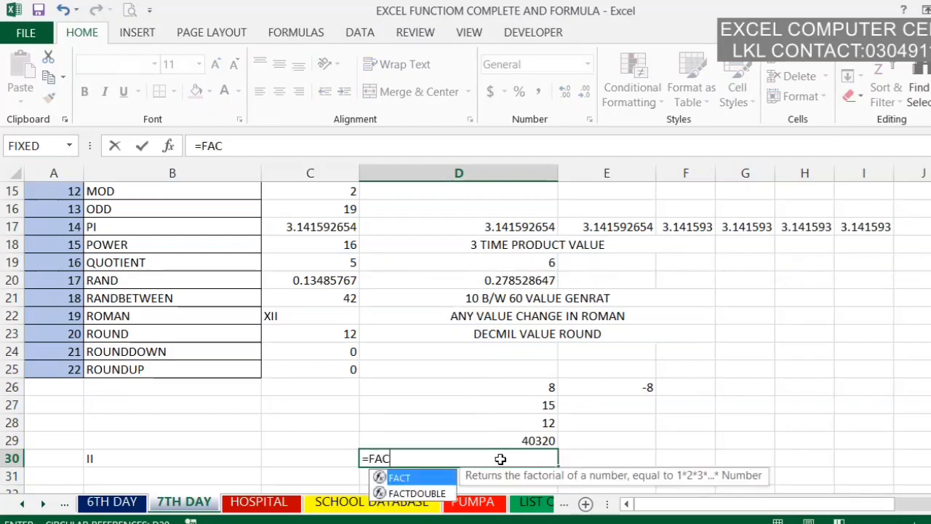
pyautogui.press('Down')
pyautogui.press('Tab')
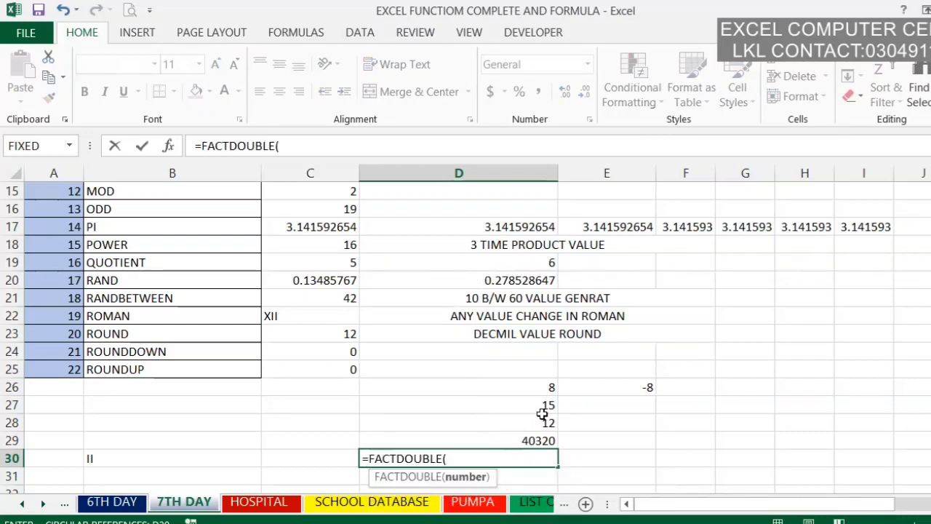
pyautogui.click(549, 387)
pyautogui.press('Return')
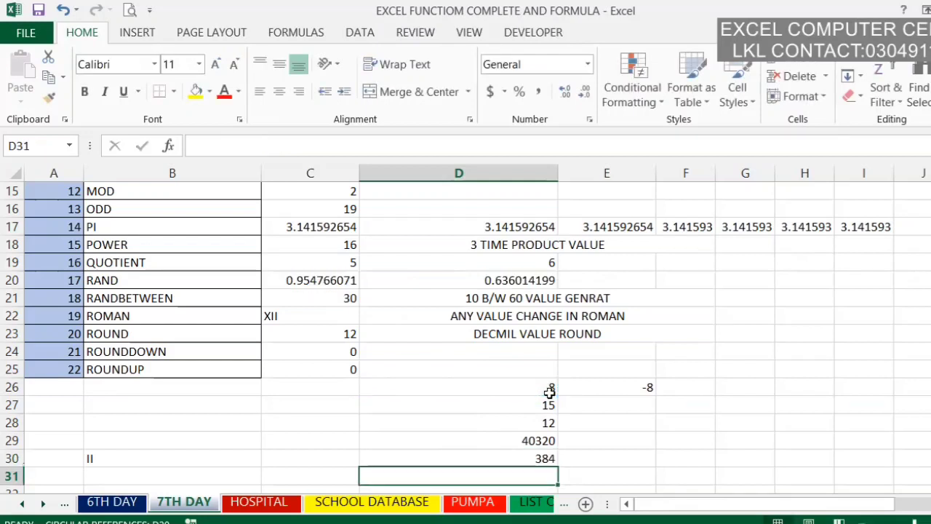
pyautogui.click(543, 458)
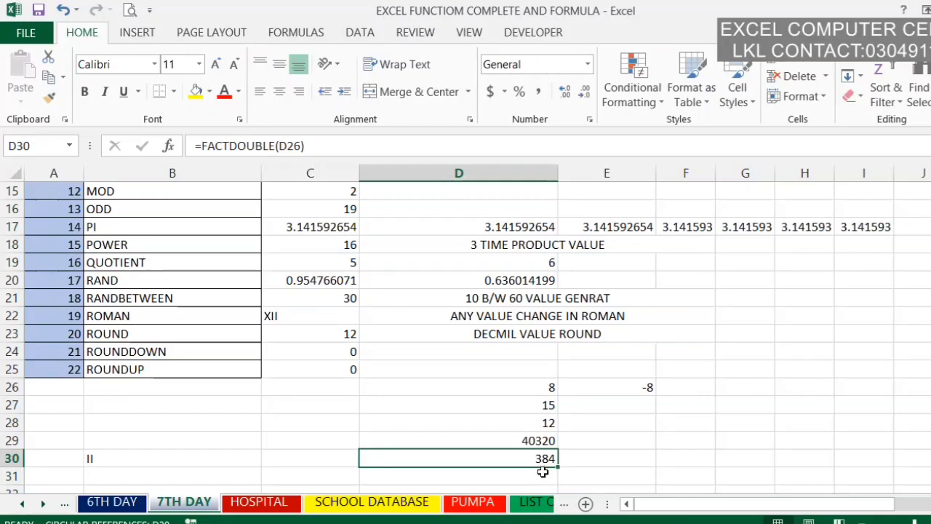
# Step: Enter a FLOOR formula in cell D31 that rounds 13 down to a multiple of 4
pyautogui.click(539, 477)
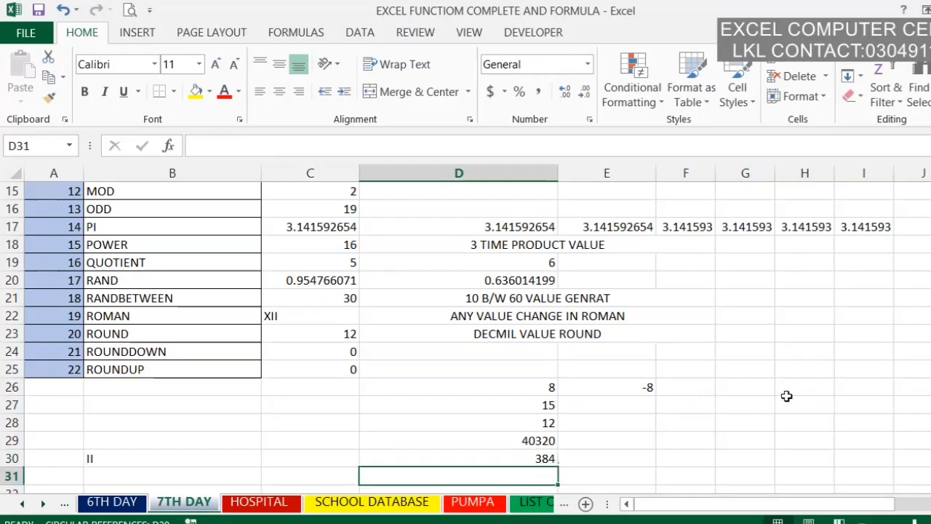
pyautogui.scroll(4, 922, 349)
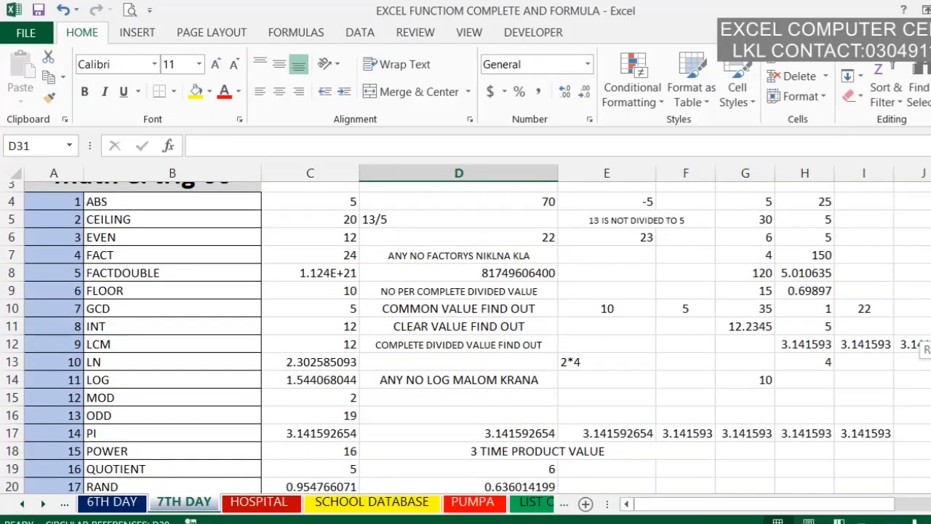
pyautogui.scroll(-4, 922, 349)
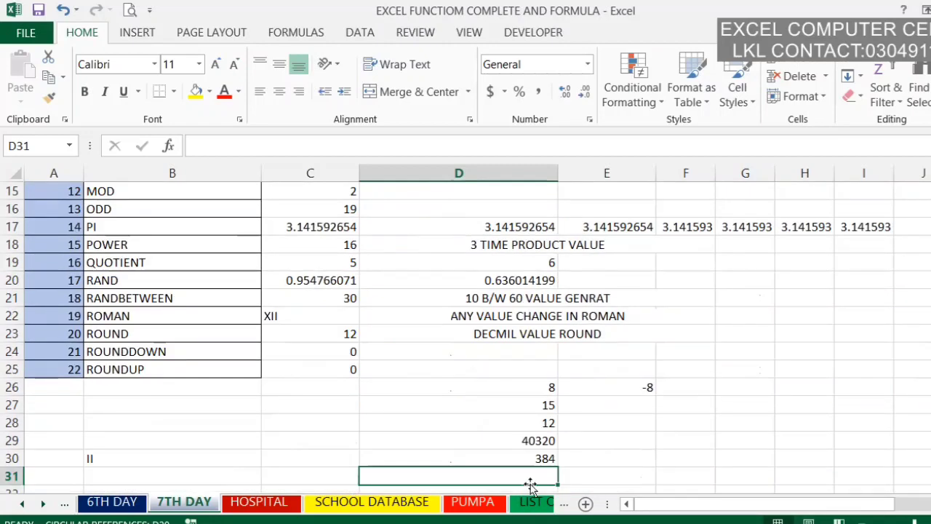
pyautogui.write('=FLO')
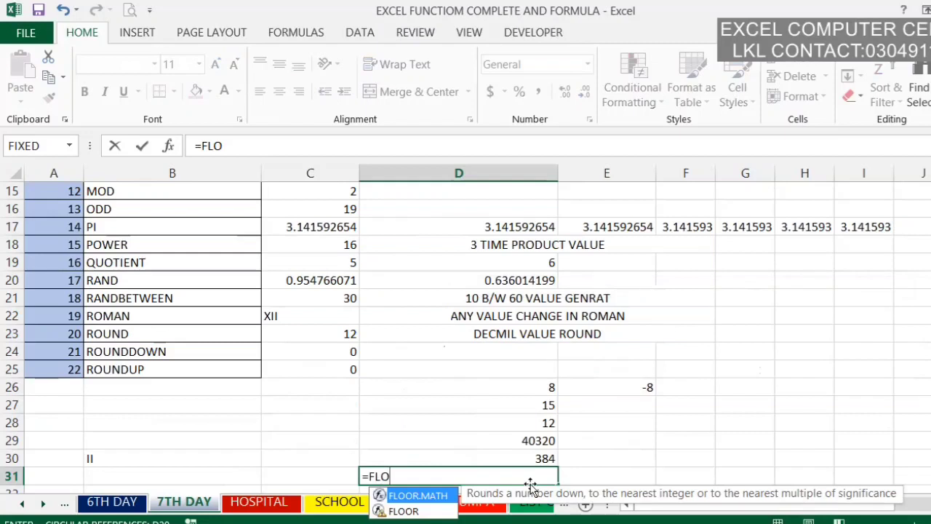
pyautogui.write('OR(')
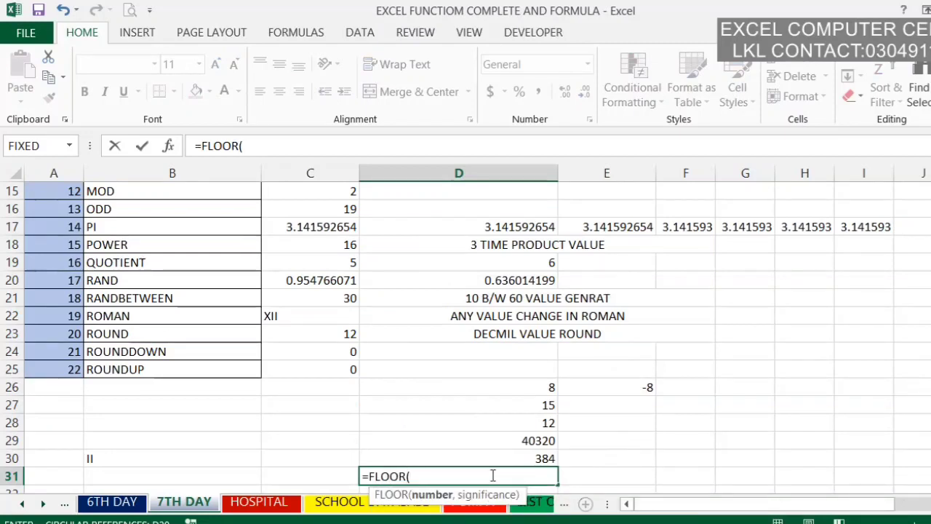
pyautogui.write('13,4')
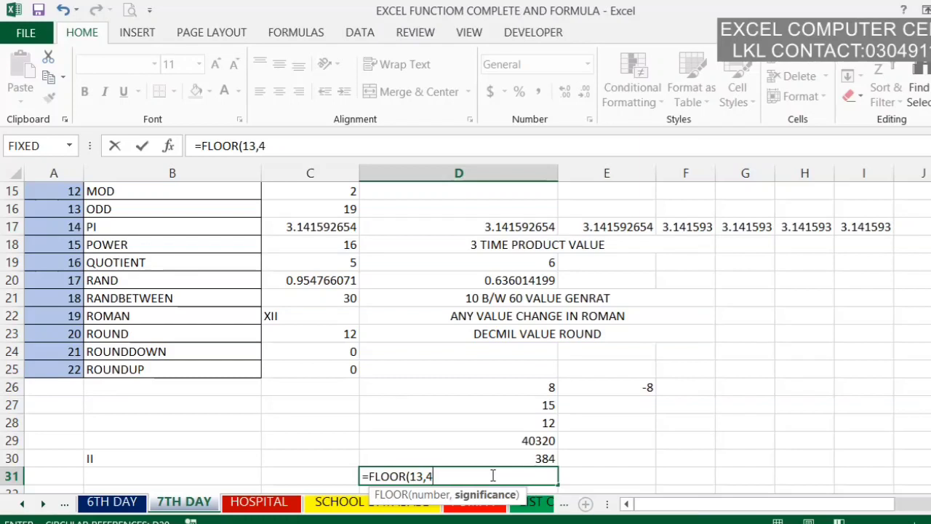
pyautogui.press('Return')
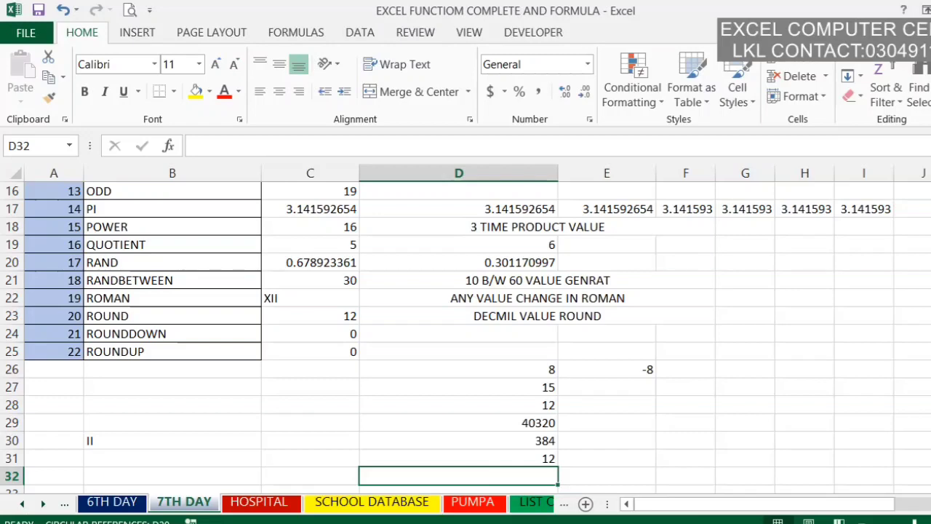
pyautogui.scroll(4, 465, 334)
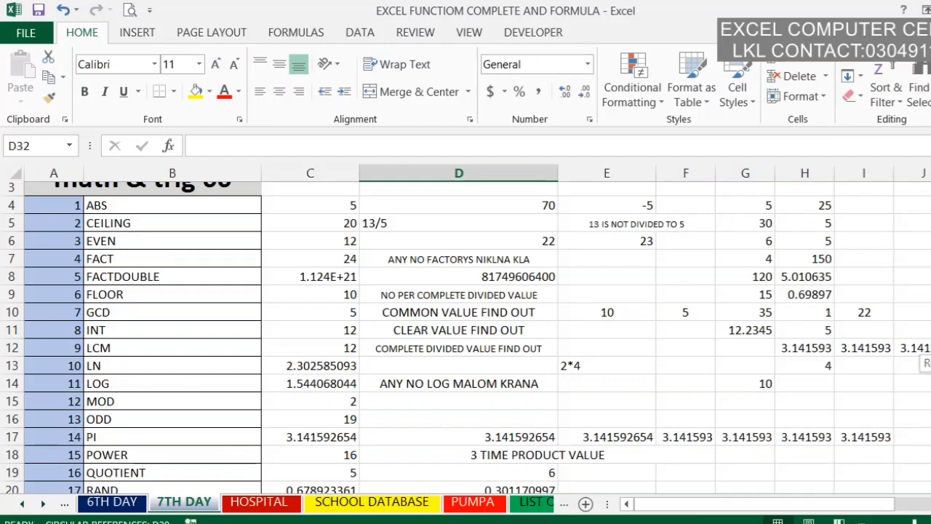
pyautogui.scroll(-2, 465, 334)
pyautogui.scroll(1, 466, 335)
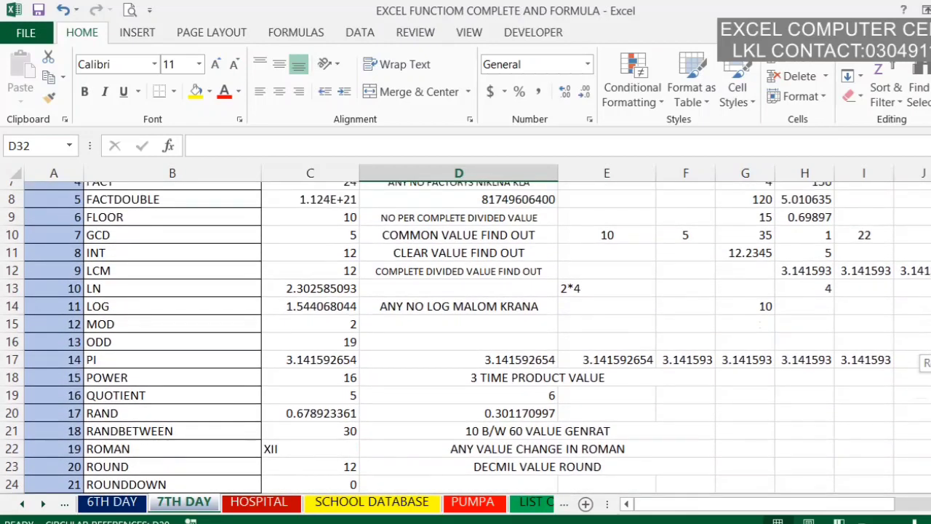
# Step: Enter the sample numbers 10, 5 and 30 in cells F32, G32 and H32
pyautogui.scroll(-3, 925, 362)
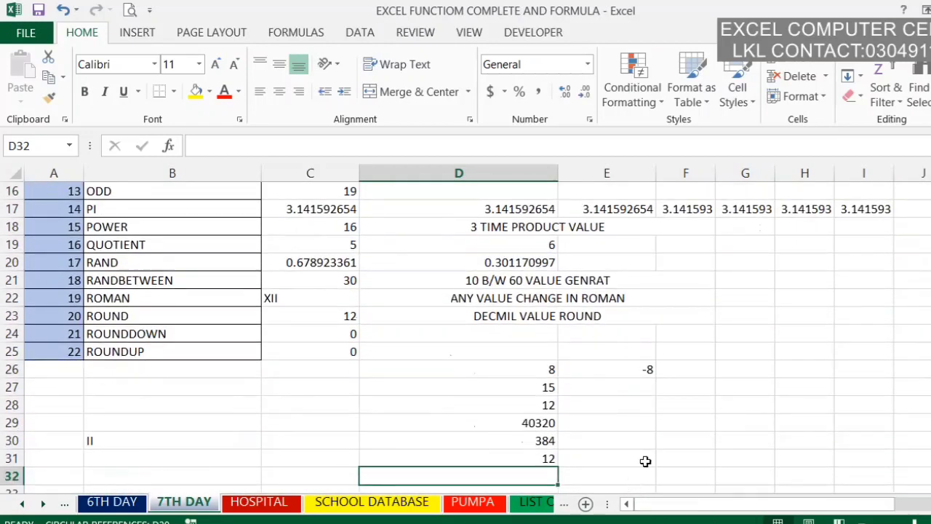
pyautogui.click(689, 470)
pyautogui.click(690, 460)
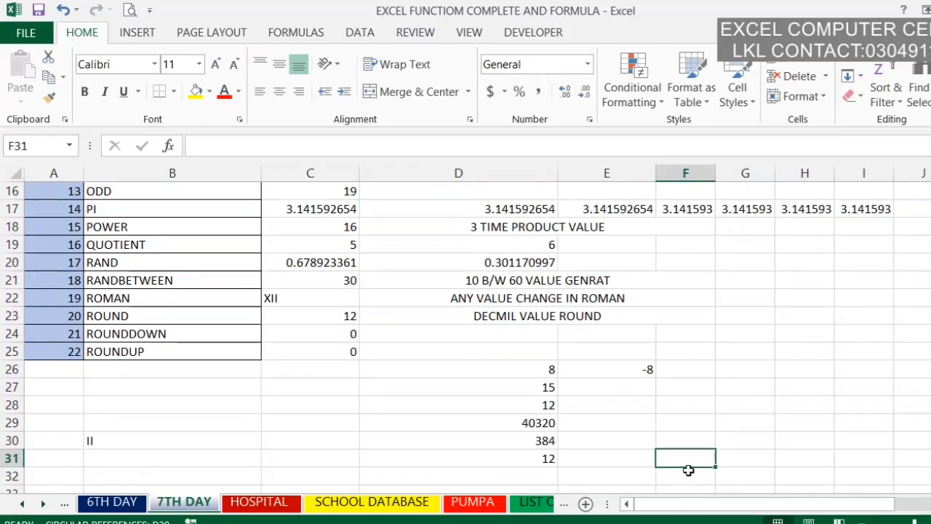
pyautogui.click(687, 474)
pyautogui.write('10')
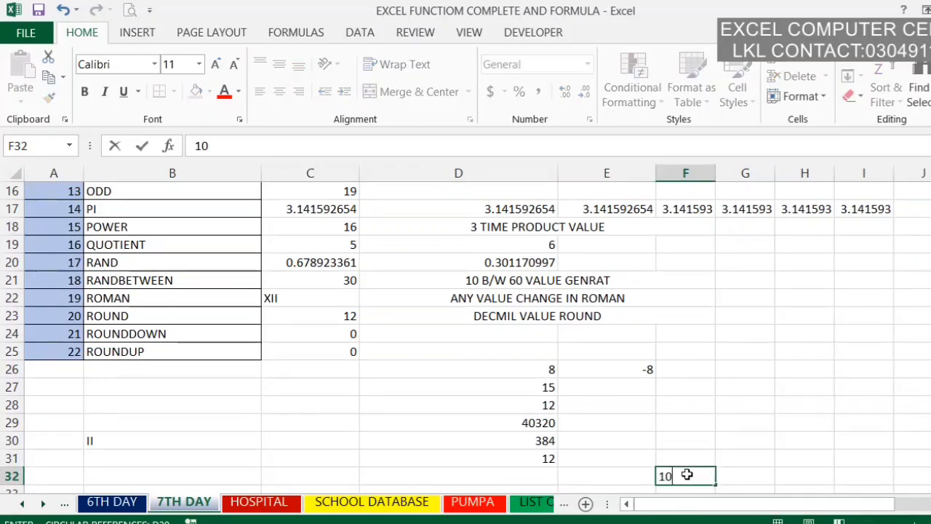
pyautogui.press('Tab')
pyautogui.write('5')
pyautogui.press('Tab')
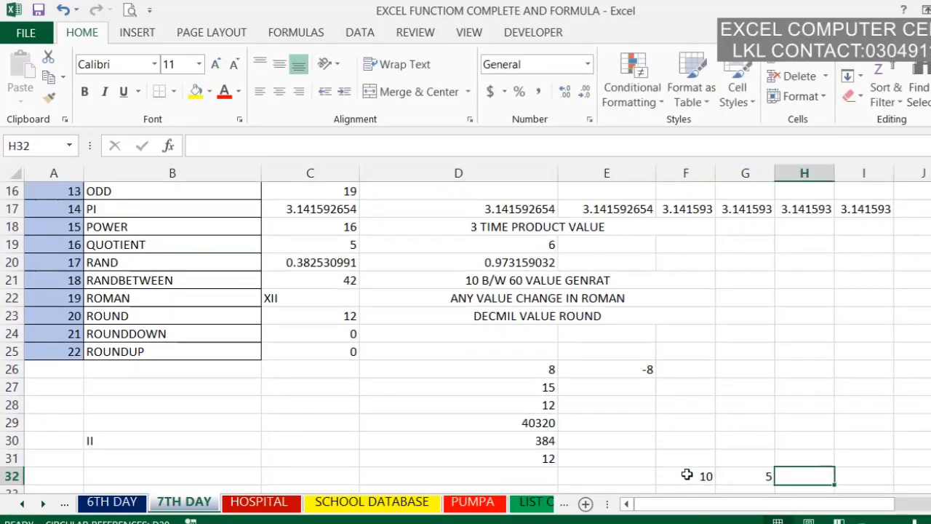
pyautogui.write('30')
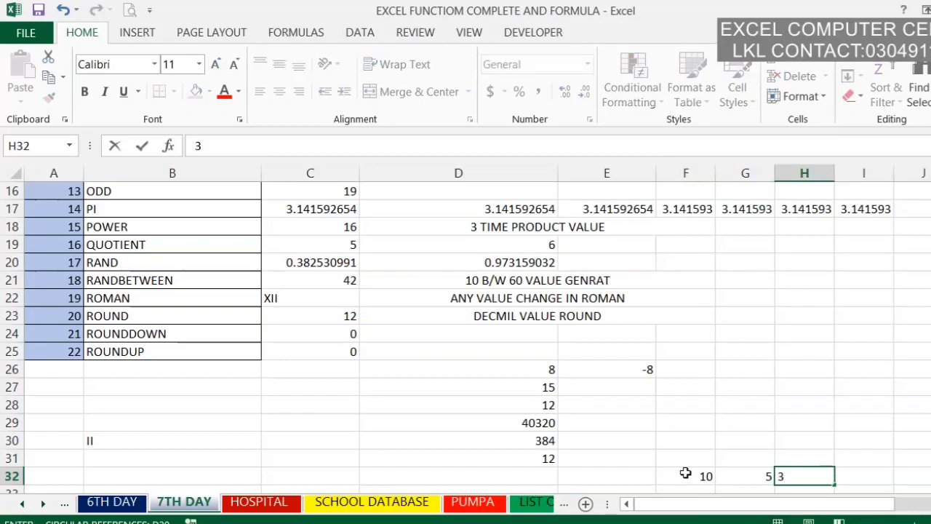
pyautogui.click(686, 475)
# Step: Calculate the greatest common divisor of cells F32, G32 and H32 in cell D32 with the GCD function
pyautogui.press('Left')
pyautogui.press('Left')
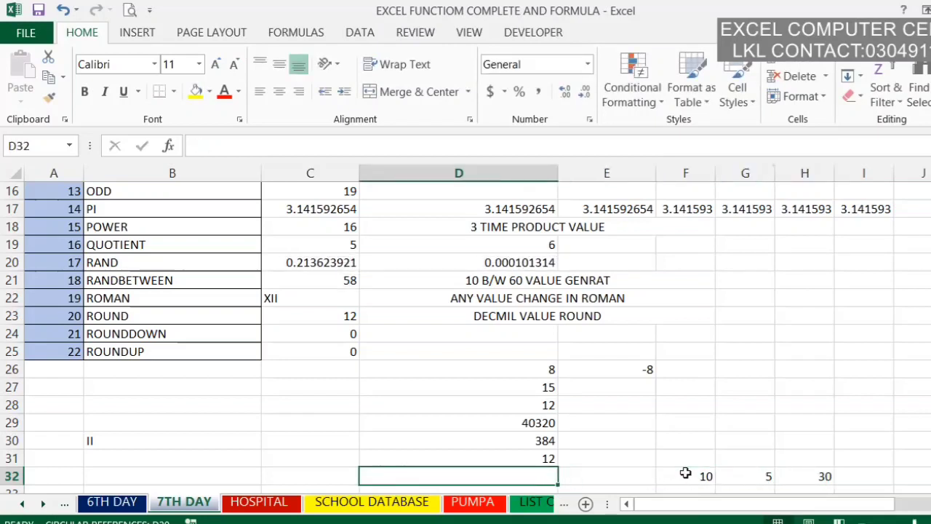
pyautogui.write('=')
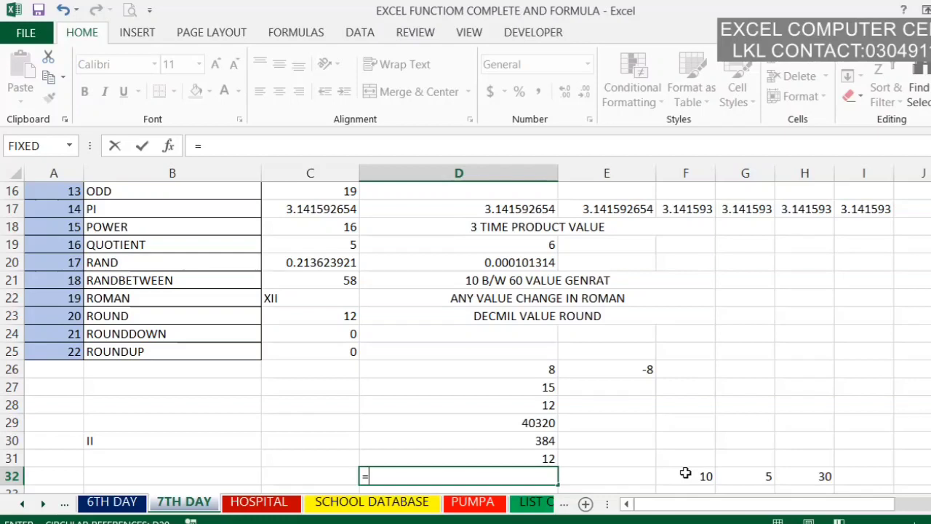
pyautogui.write('GCD')
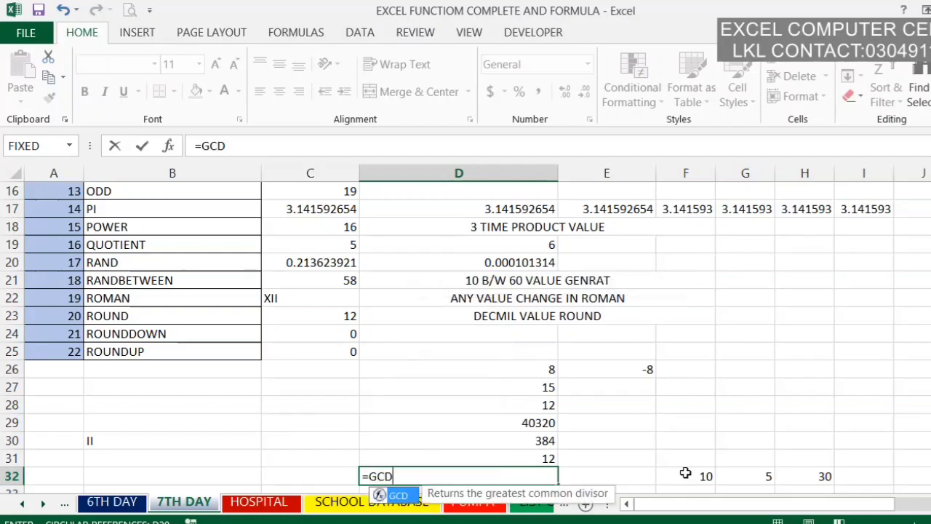
pyautogui.write('(')
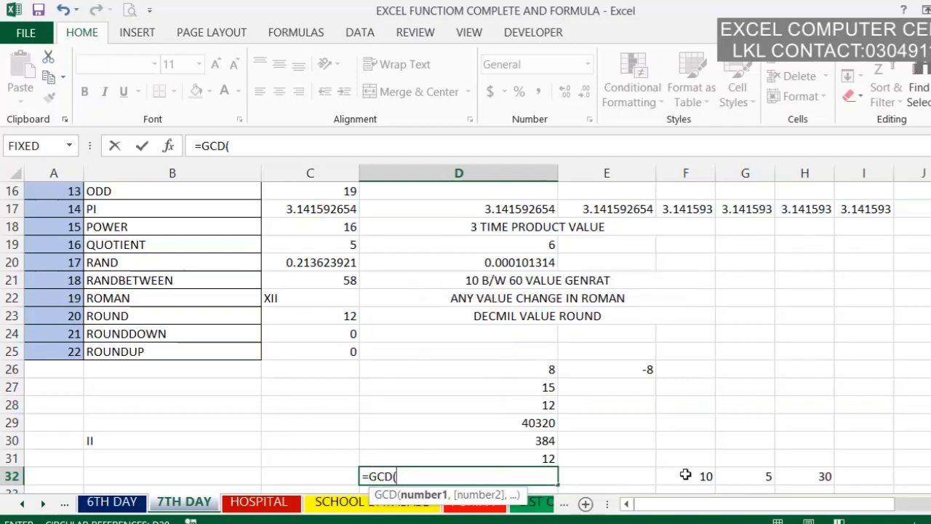
pyautogui.moveTo(686, 475)
pyautogui.mouseDown()
pyautogui.moveTo(757, 476)
pyautogui.moveTo(684, 482)
pyautogui.mouseUp()
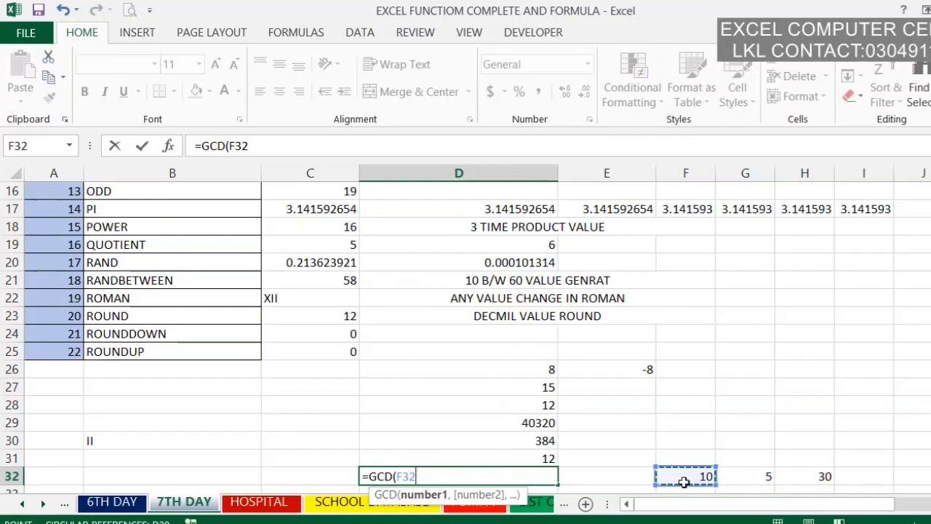
pyautogui.write(',')
pyautogui.click(731, 478)
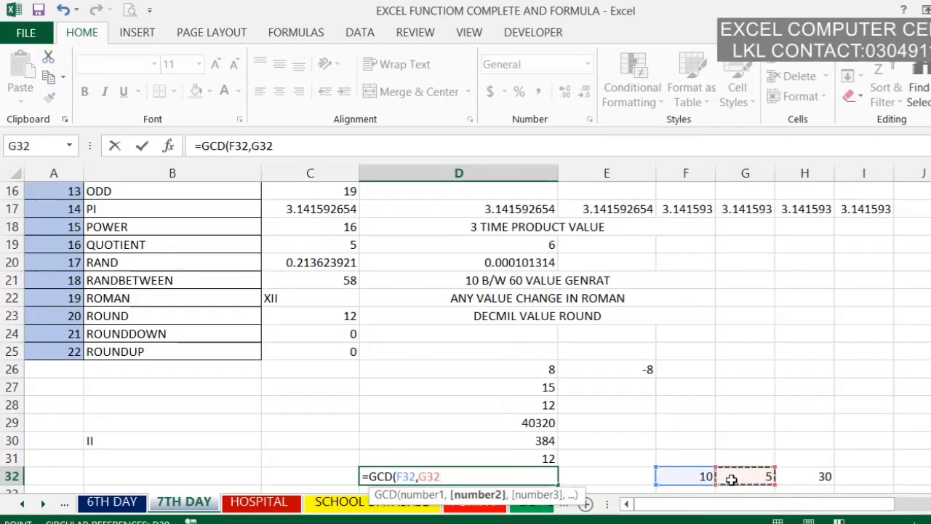
pyautogui.write(',')
pyautogui.click(792, 478)
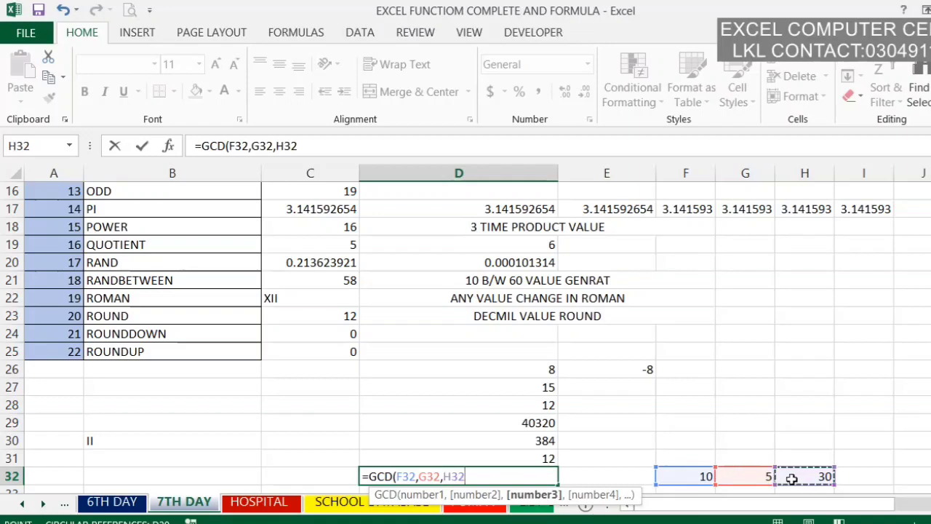
pyautogui.press('Return')
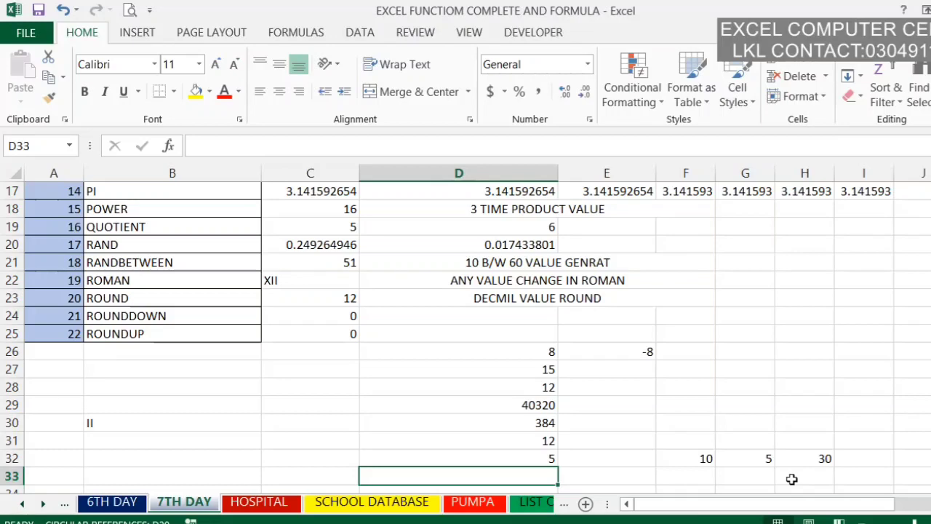
# Step: Enter the decimal sample value 12.333 in cell F33
pyautogui.scroll(5, 792, 479)
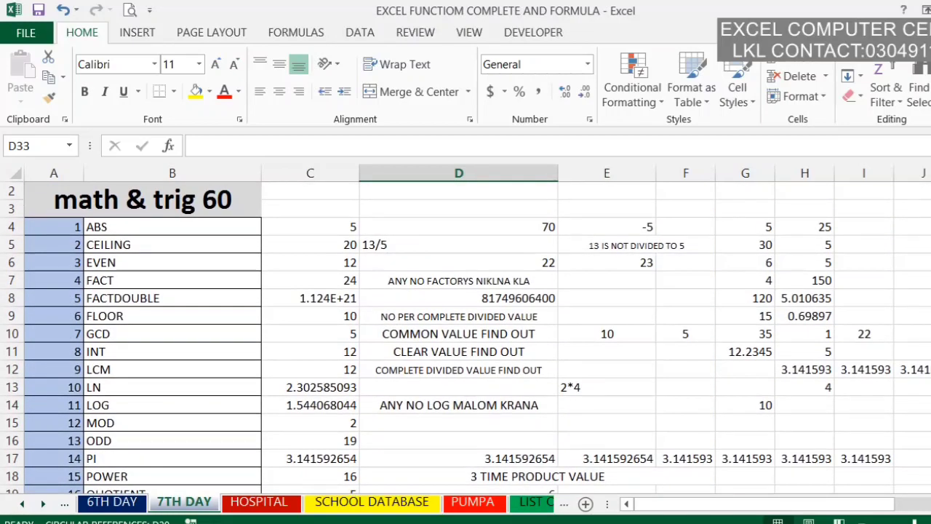
pyautogui.scroll(-5, 466, 335)
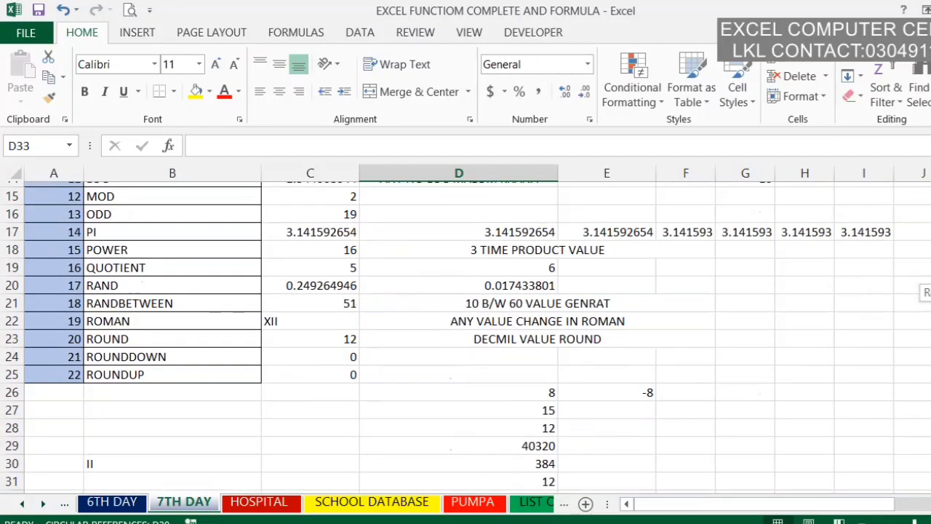
pyautogui.click(637, 487)
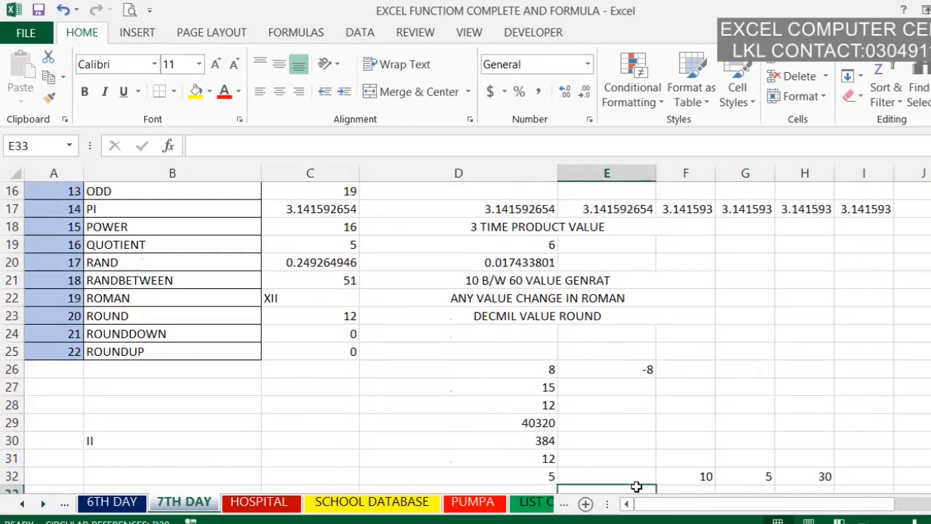
pyautogui.click(683, 487)
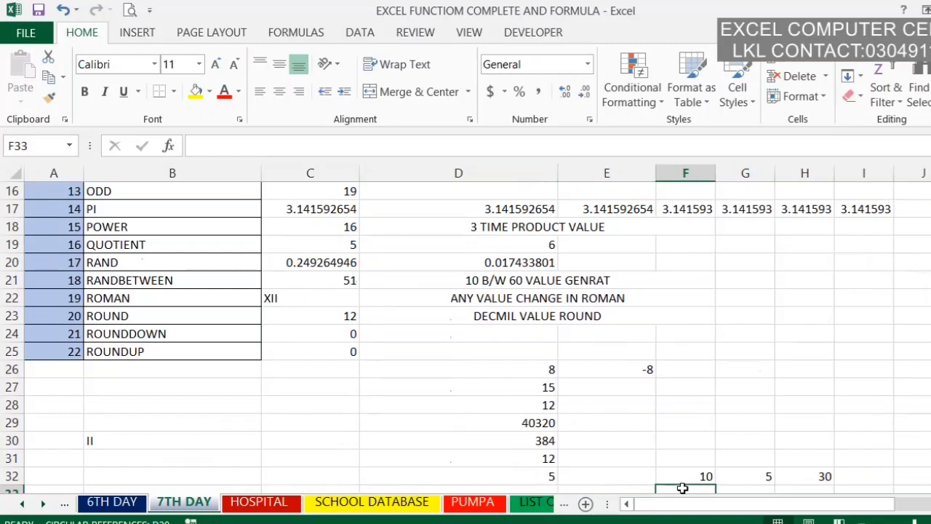
pyautogui.write('12')
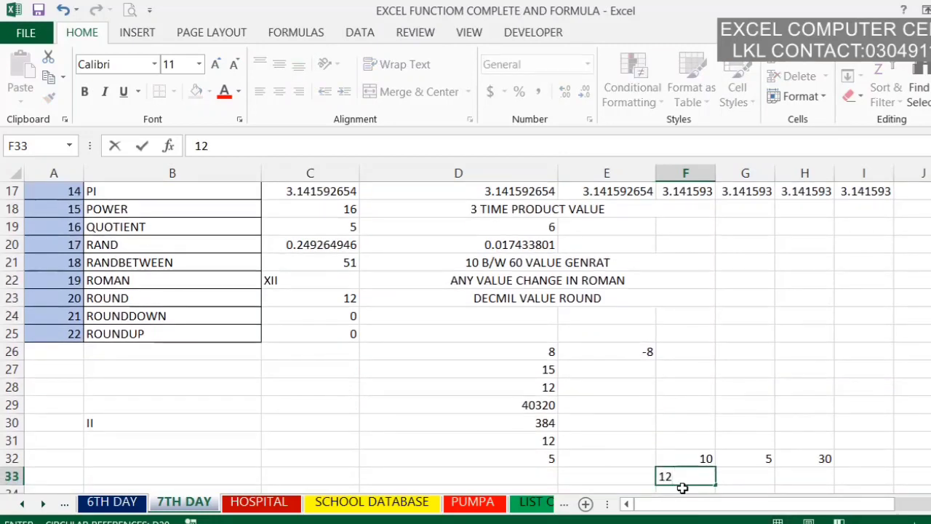
pyautogui.write('.333')
# Step: Enter an INT formula in cell D33 that returns the whole-number part of cell F33
pyautogui.press('Left')
pyautogui.press('Left')
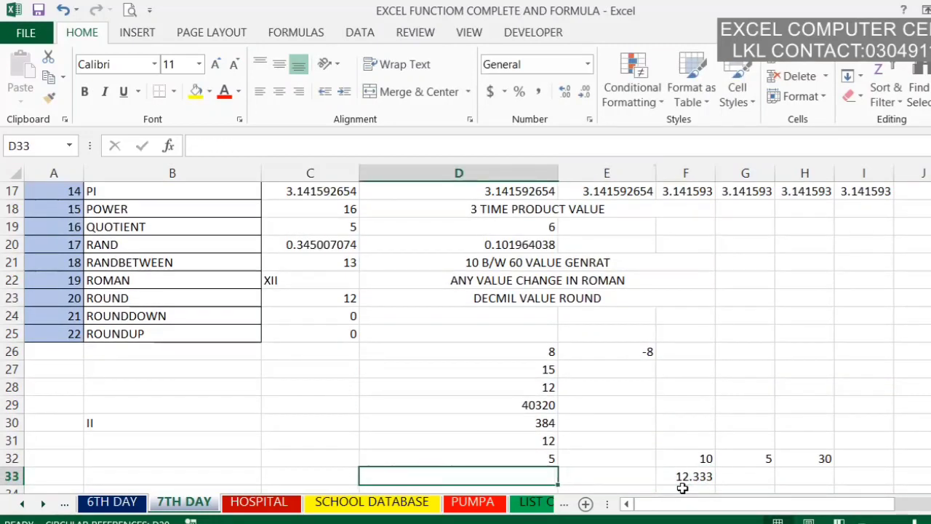
pyautogui.write('=I')
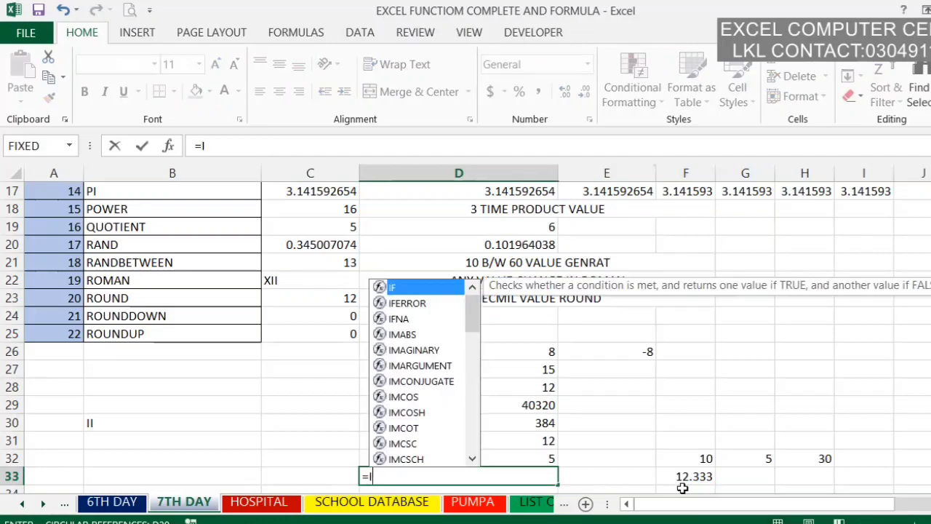
pyautogui.write('NT(')
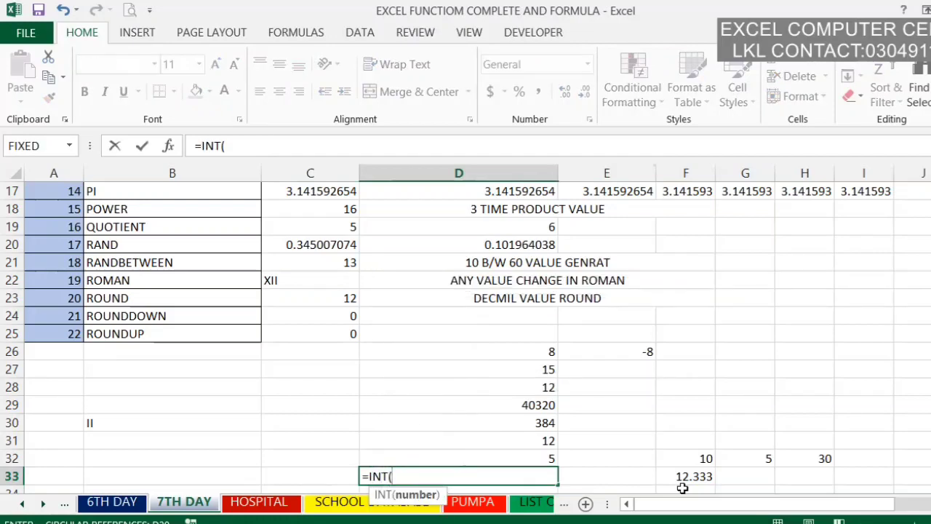
pyautogui.click(705, 474)
pyautogui.press('Return')
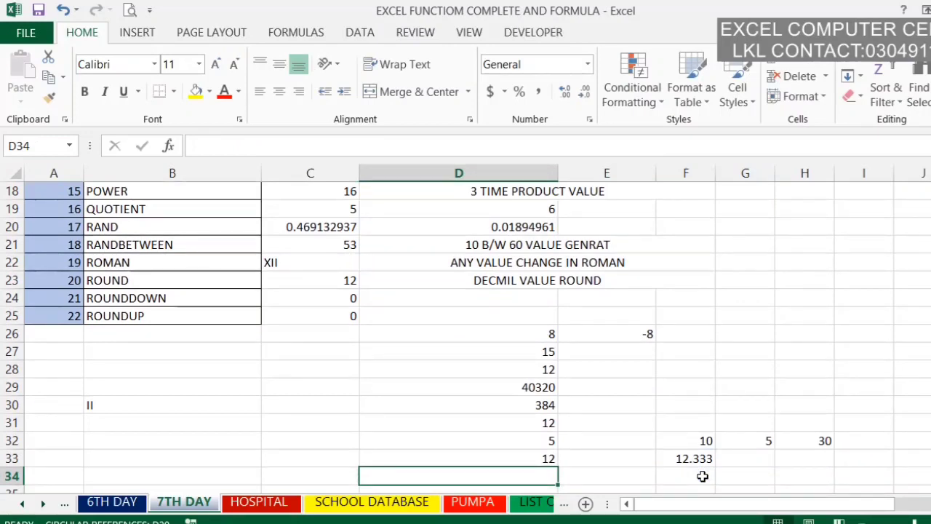
# Step: Calculate the least common multiple of cells F32, G32 and H32 in cell D34 with the LCM function
pyautogui.scroll(5, 466, 337)
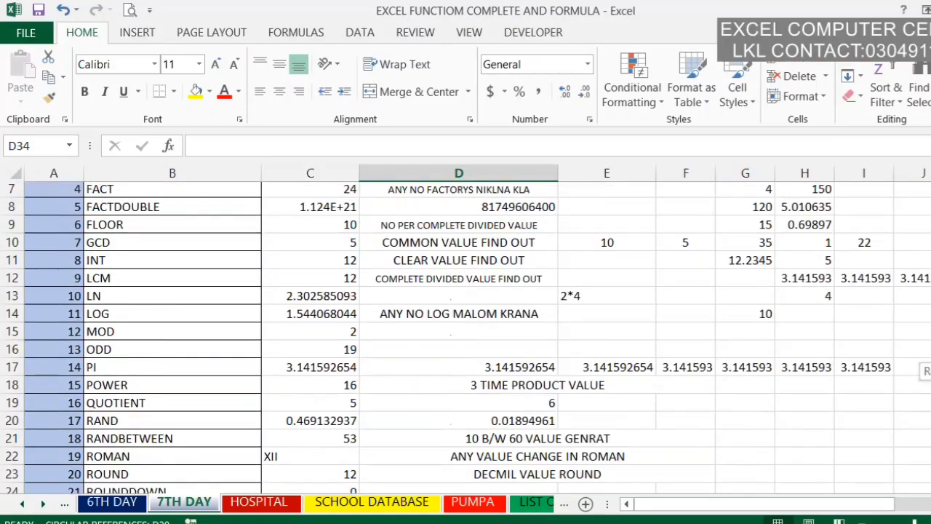
pyautogui.scroll(-1, 465, 338)
pyautogui.scroll(-1, 465, 338)
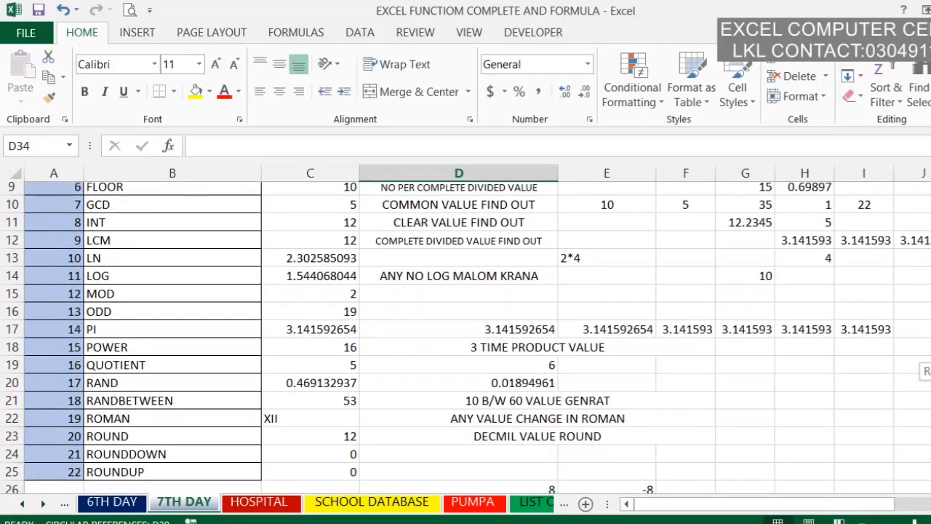
pyautogui.scroll(-3, 466, 338)
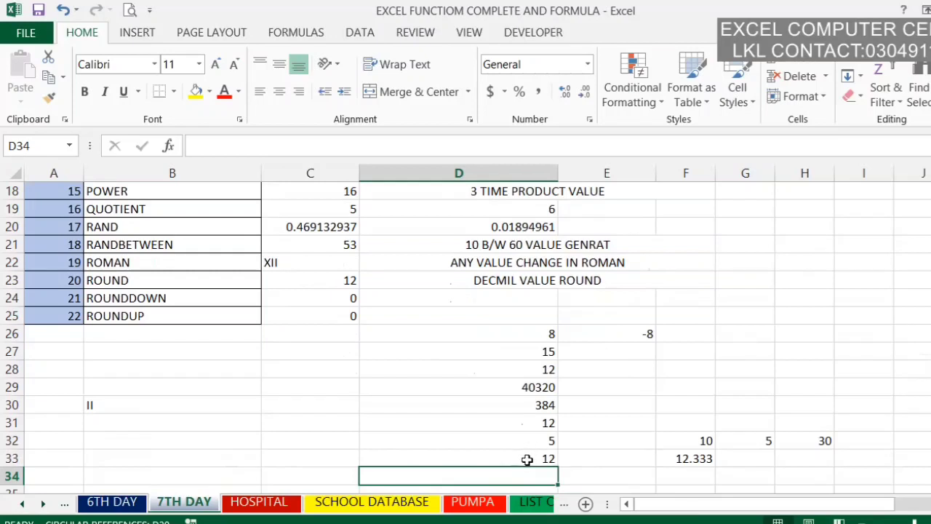
pyautogui.write('=')
pyautogui.write('L')
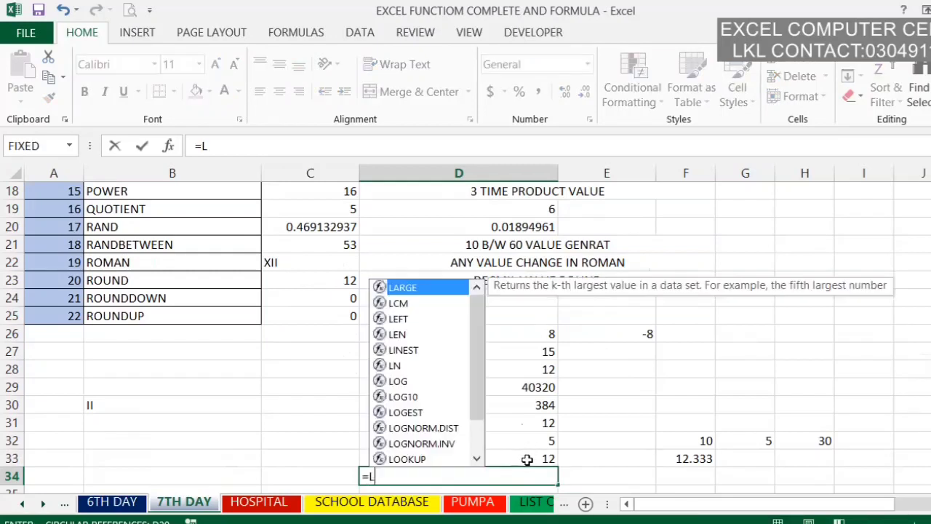
pyautogui.write('CM(')
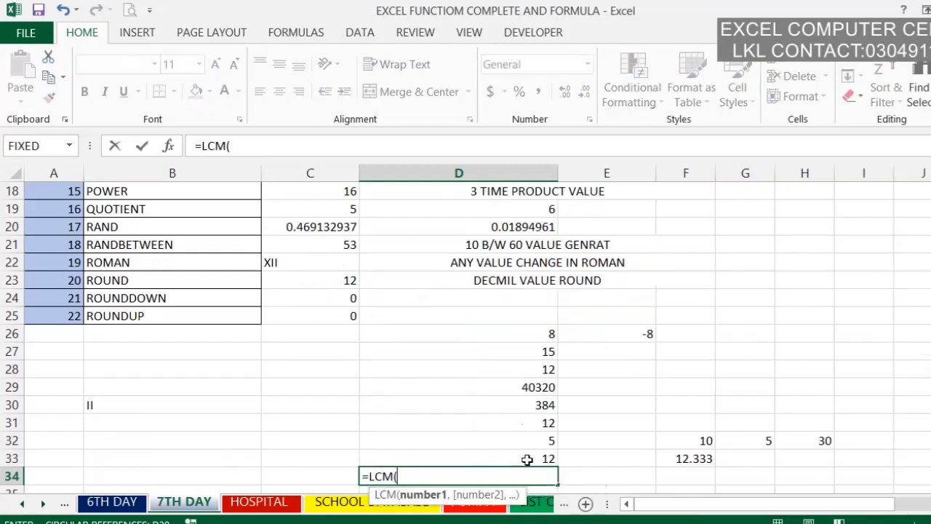
pyautogui.click(701, 441)
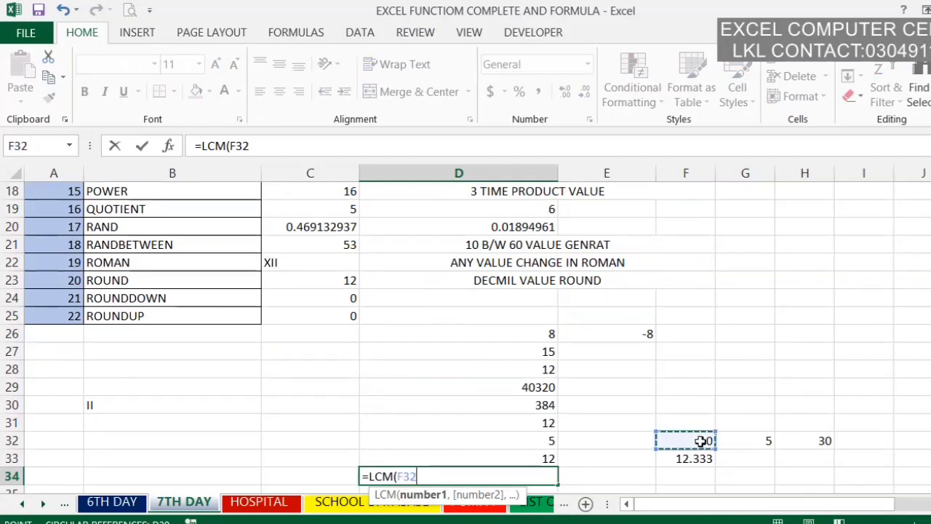
pyautogui.write(',')
pyautogui.click(752, 441)
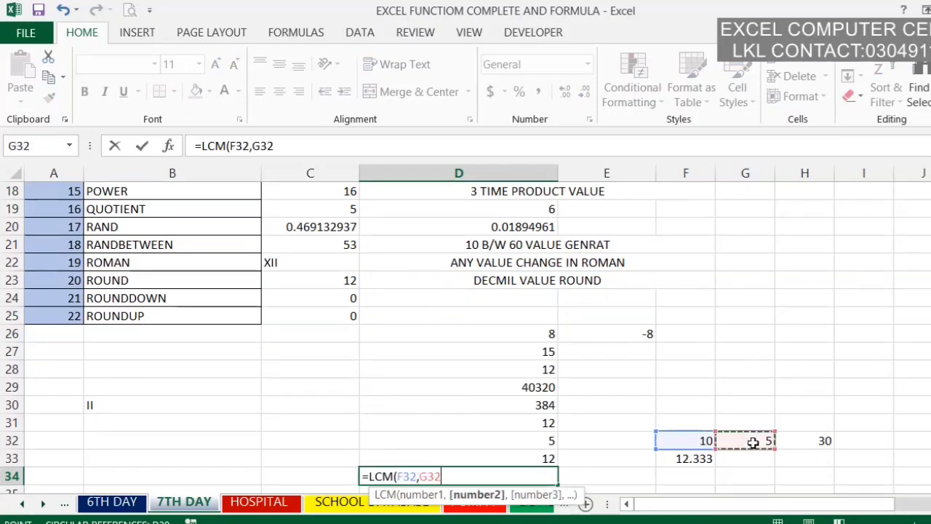
pyautogui.write(',')
pyautogui.click(818, 432)
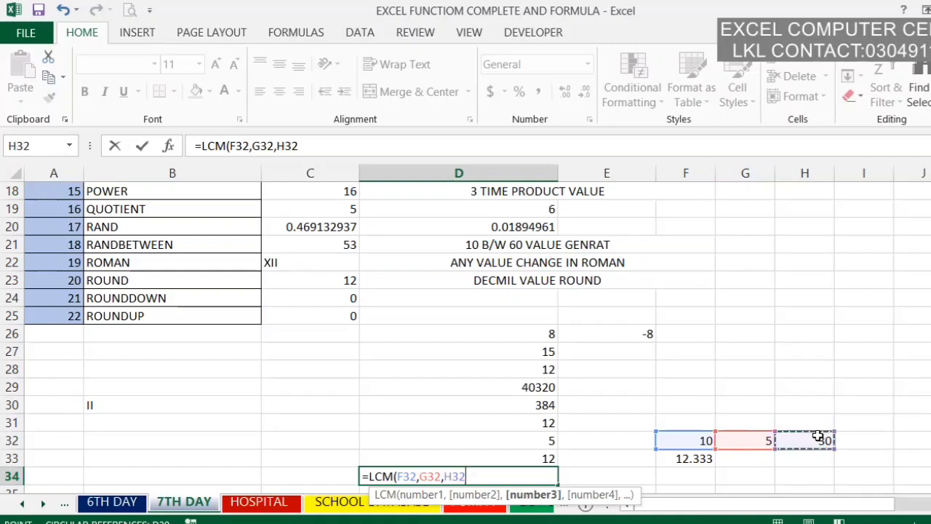
pyautogui.press('Return')
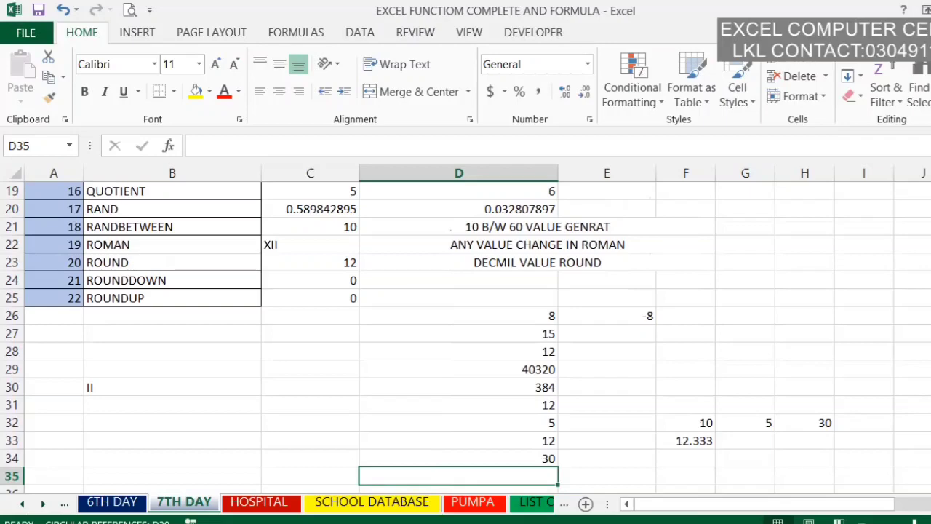
# Step: Calculate the natural logarithm of cell F32 in cell D35 with the LN function
pyautogui.scroll(2, 465, 335)
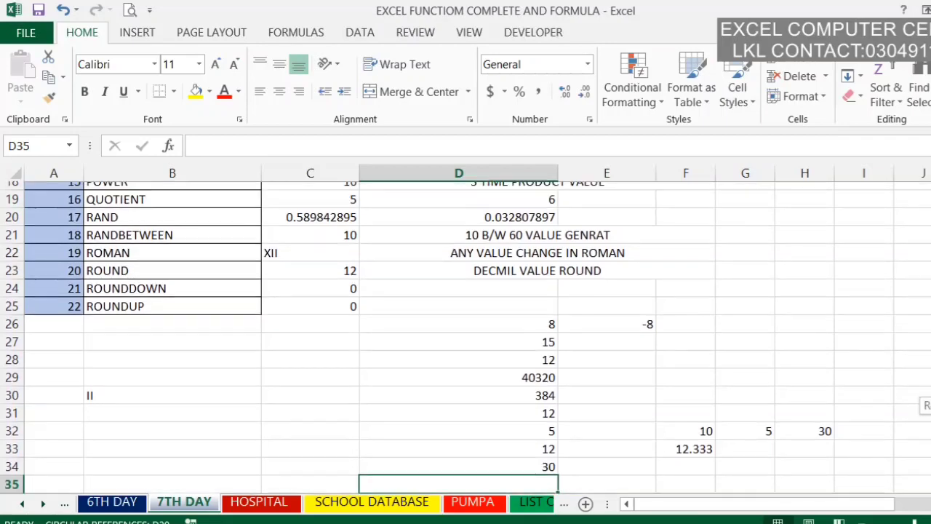
pyautogui.scroll(1, 466, 335)
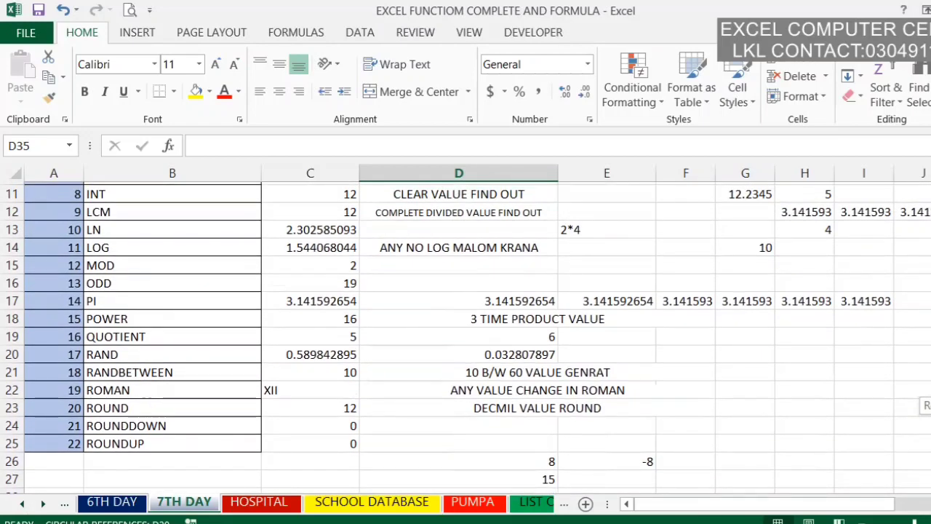
pyautogui.scroll(-3, 466, 335)
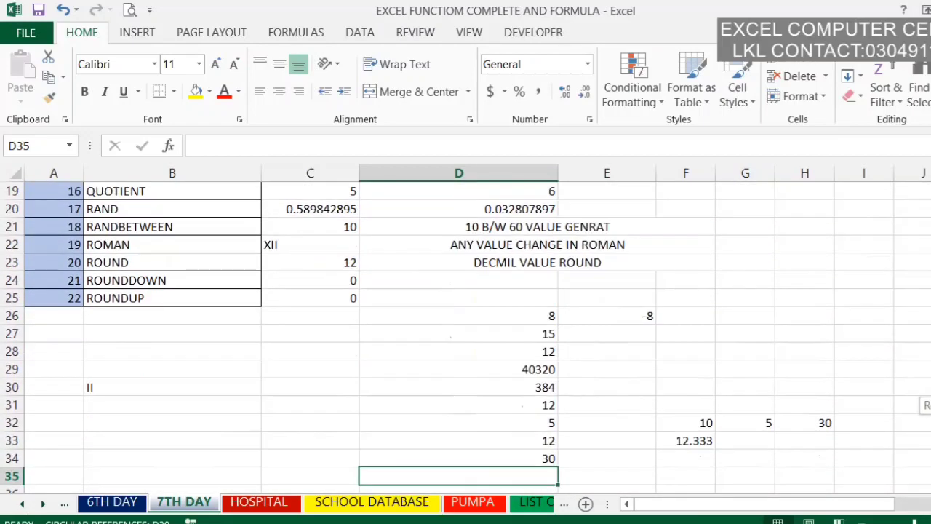
pyautogui.write('=LN(')
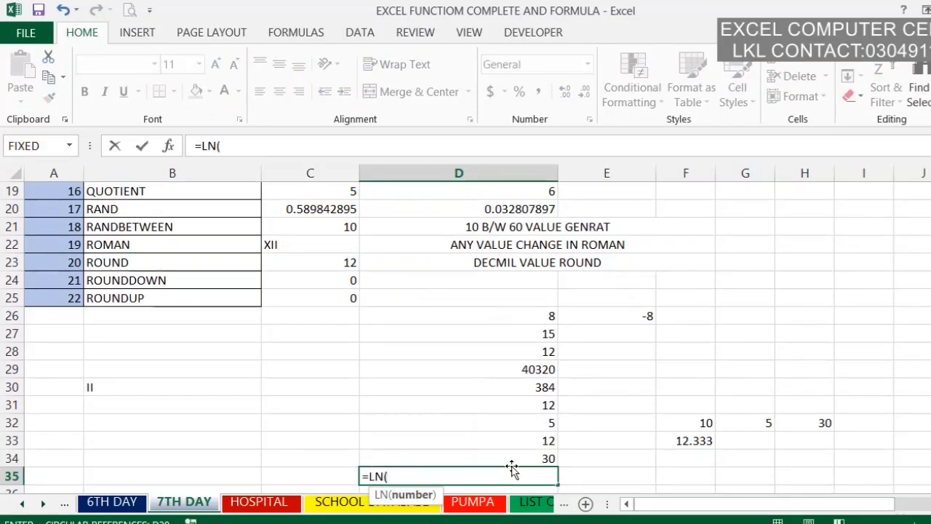
pyautogui.click(682, 428)
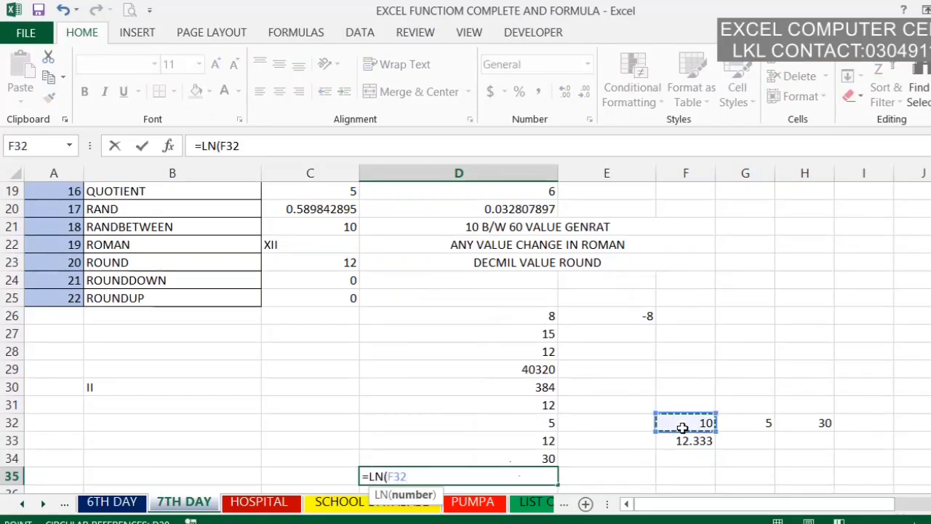
pyautogui.press('Return')
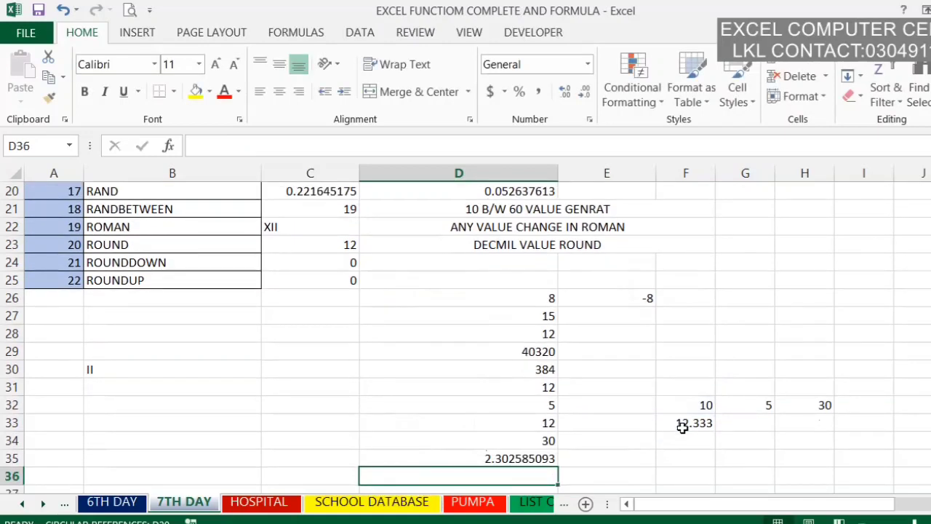
# Step: Enter a LOG formula in cell D36 that returns the logarithm of cell F32 to base 2
pyautogui.scroll(3, 682, 428)
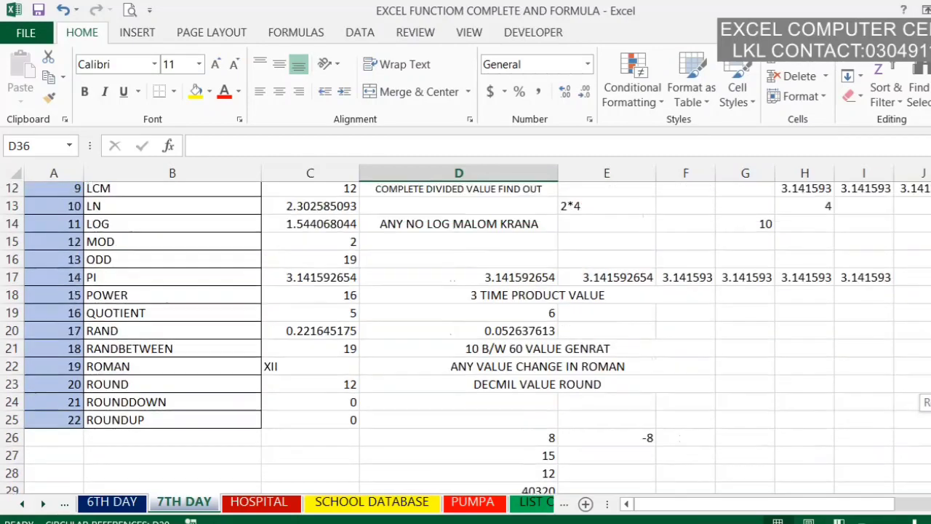
pyautogui.scroll(-3, 841, 446)
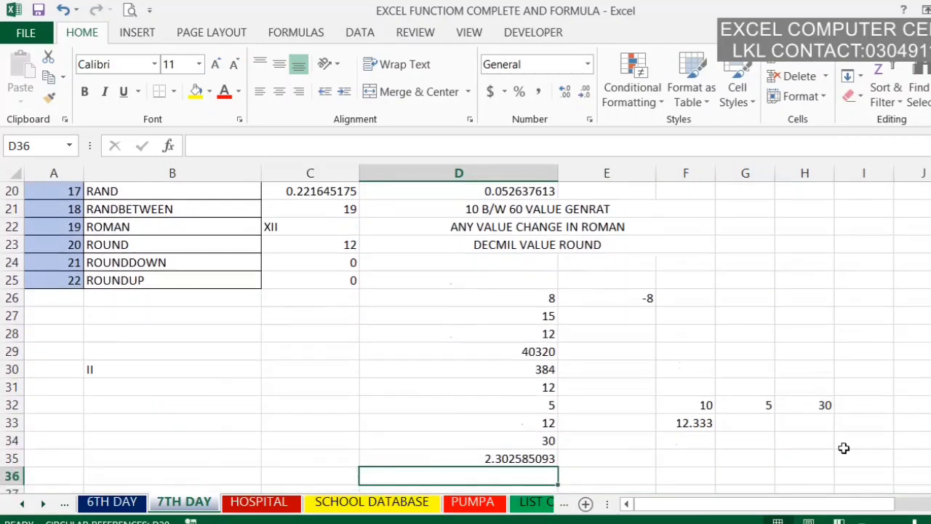
pyautogui.write('=')
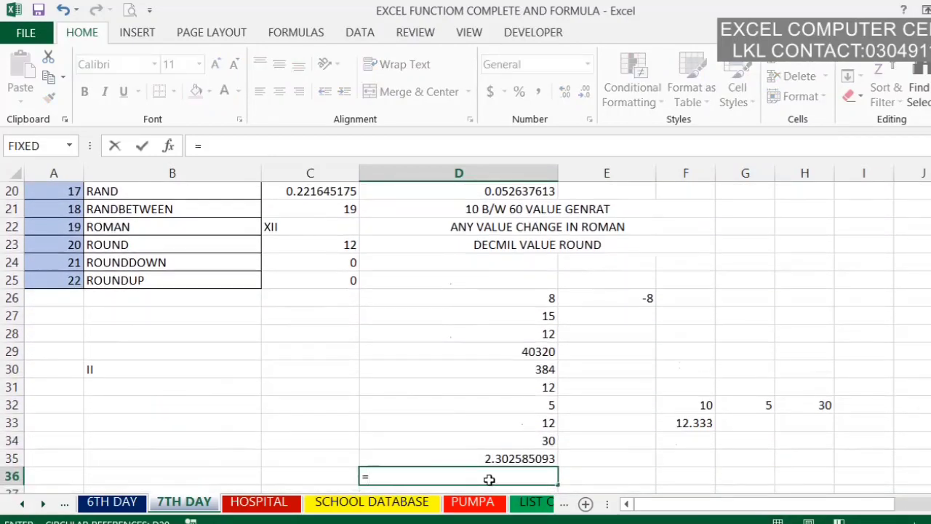
pyautogui.write('LOG(')
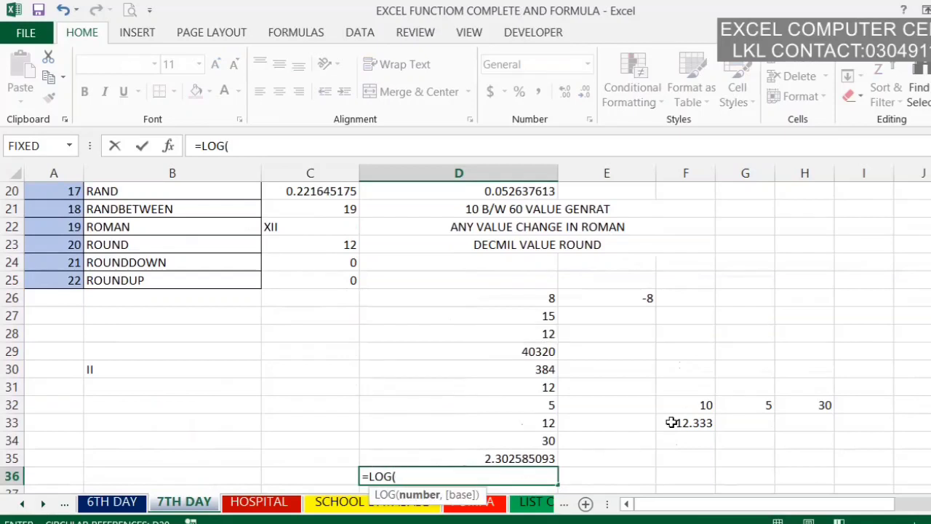
pyautogui.click(705, 404)
pyautogui.write(',')
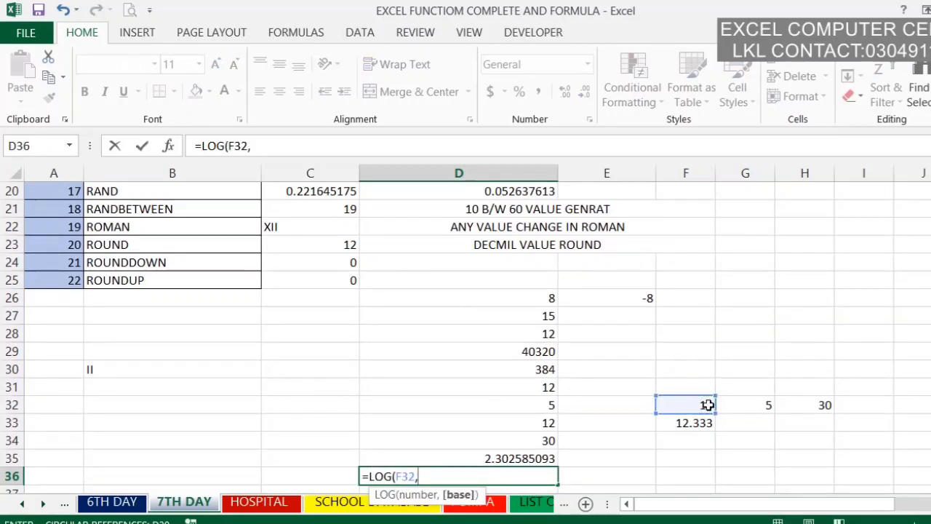
pyautogui.write('2')
pyautogui.press('Return')
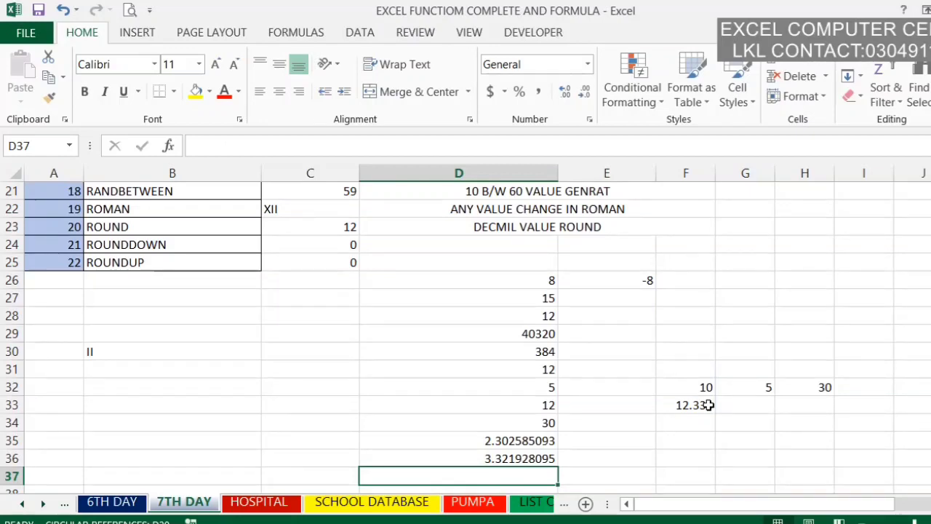
# Step: Check the existing MOD example in C15 and enter a MOD formula in cell D37 for the remainder of 28 divided by 5
pyautogui.scroll(3, 466, 334)
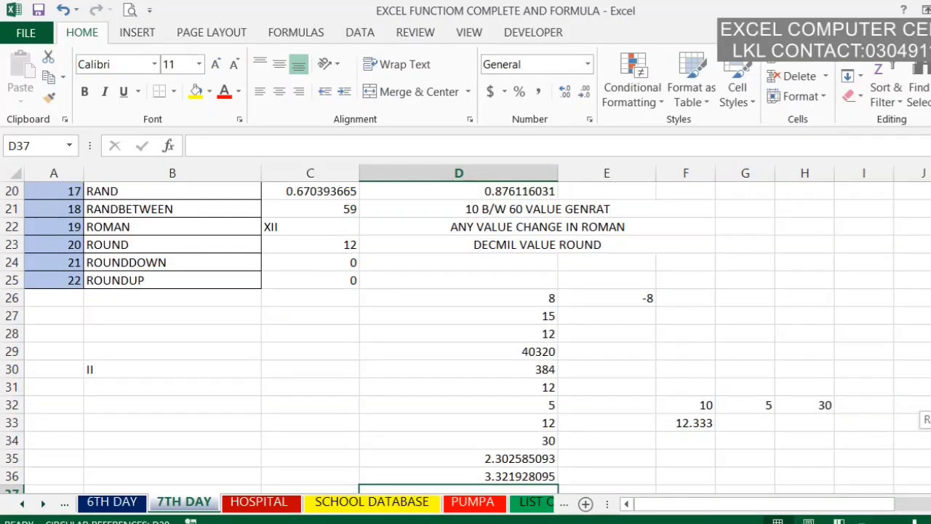
pyautogui.moveTo(930, 419); pyautogui.dragTo(930, 419)
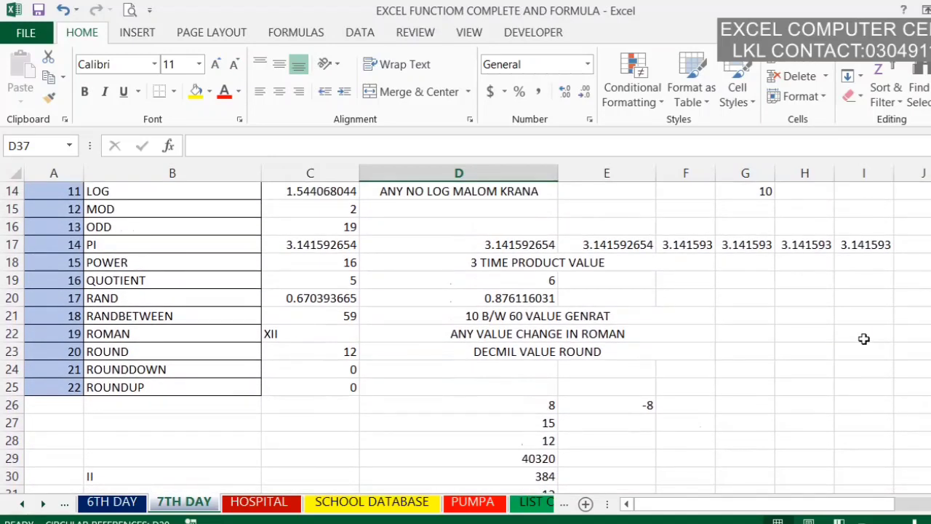
pyautogui.click(273, 208)
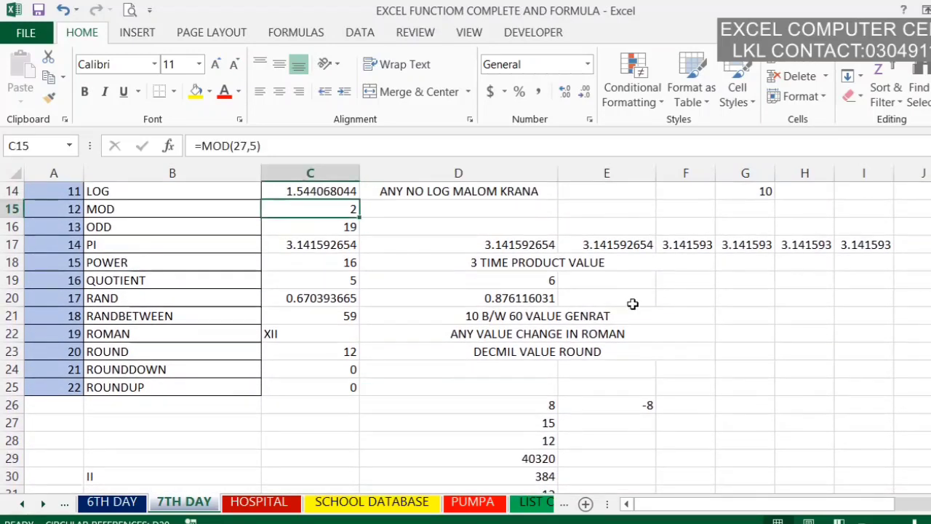
pyautogui.moveTo(930, 386); pyautogui.dragTo(930, 391)
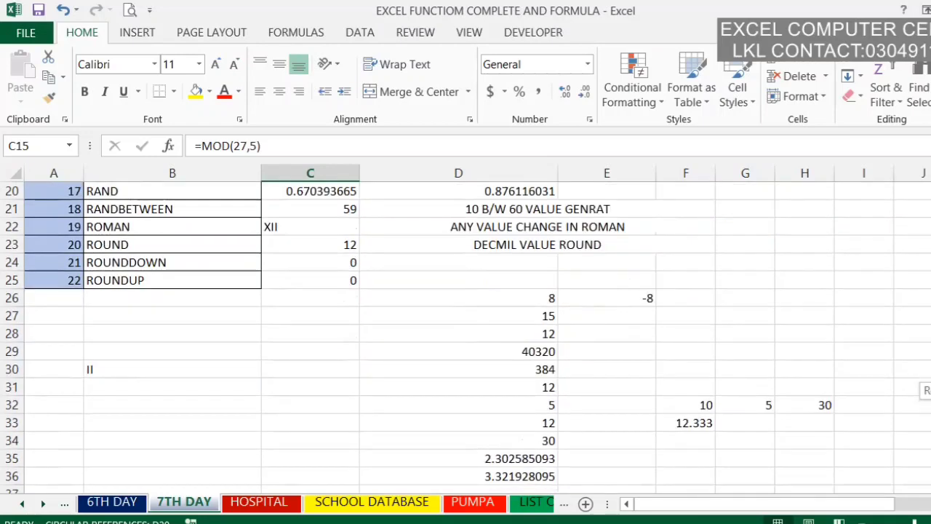
pyautogui.click(607, 477)
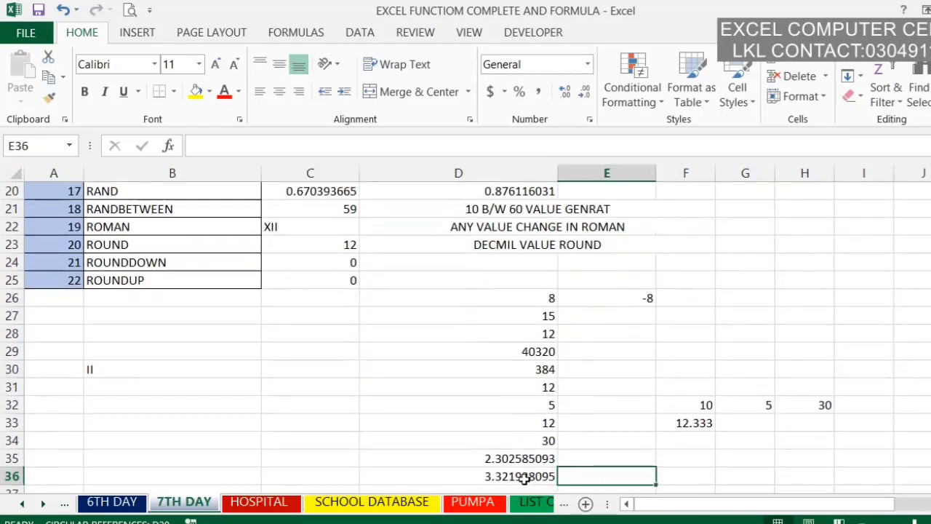
pyautogui.click(525, 491)
pyautogui.write('=')
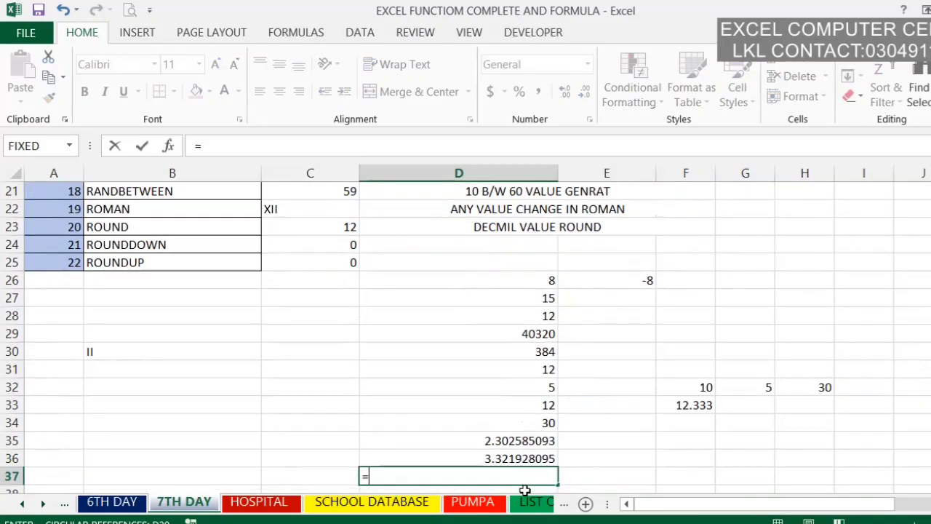
pyautogui.write('MOD(')
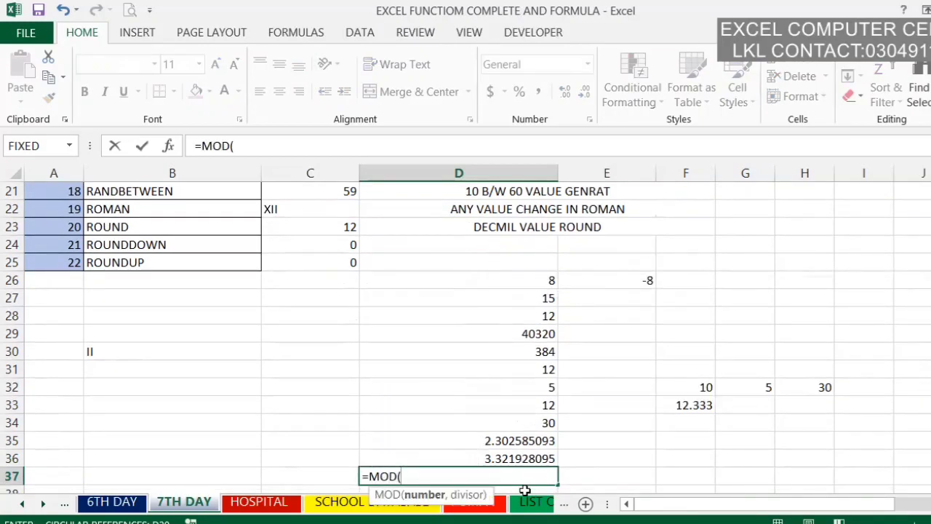
pyautogui.write('2')
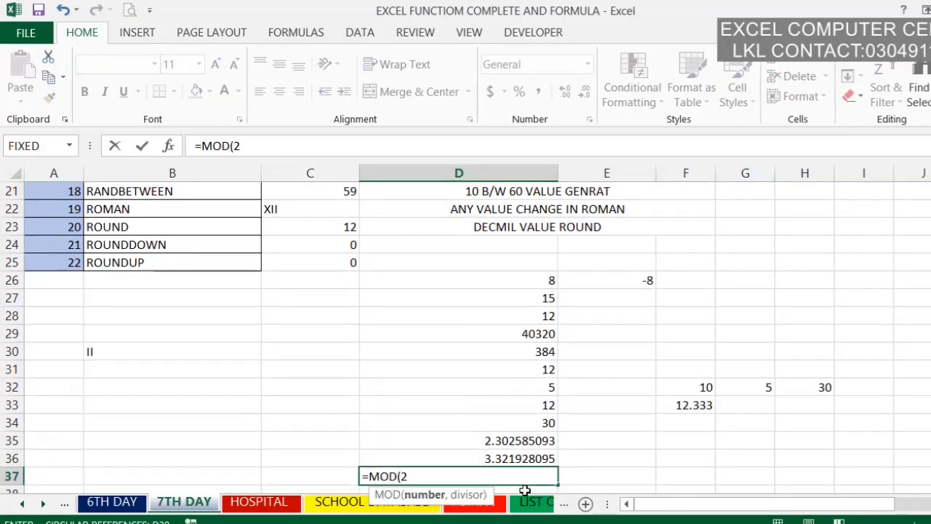
pyautogui.write('8,5')
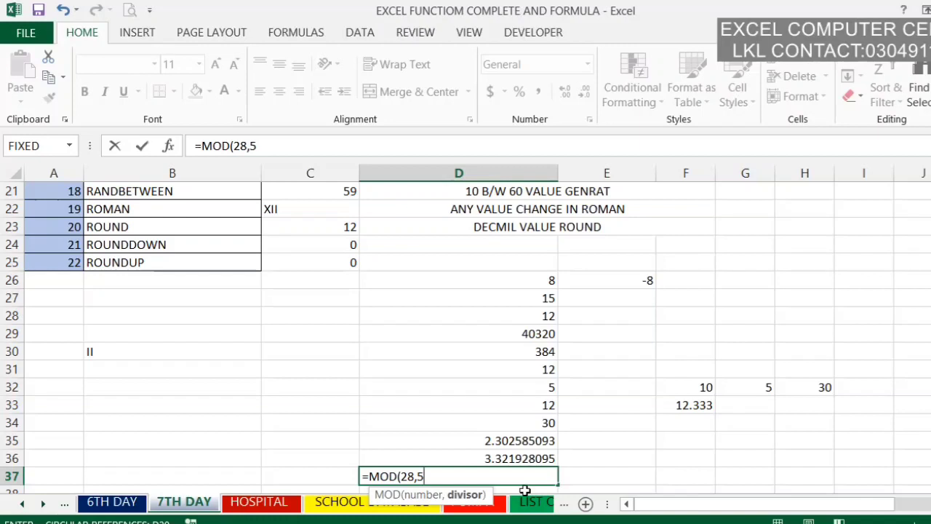
pyautogui.press('Return')
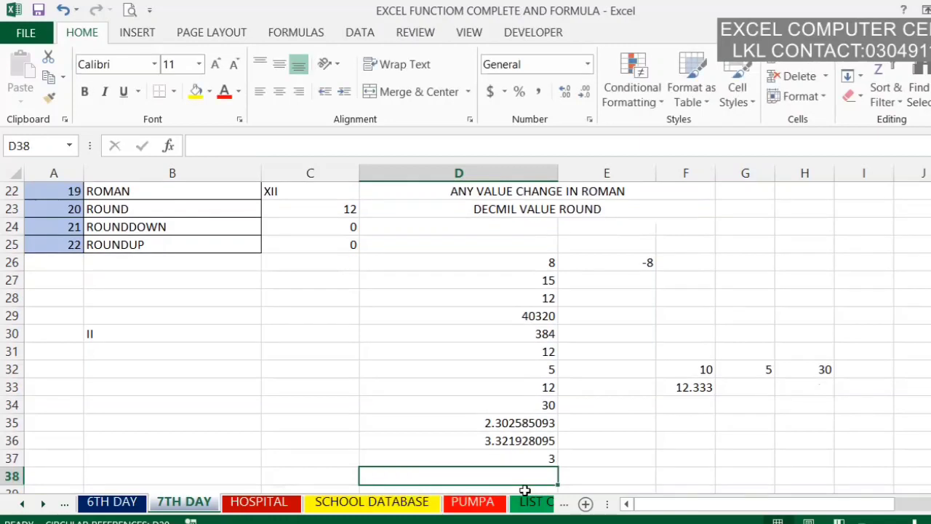
# Step: Round cell F32 up to the nearest odd number in cell D38 with the ODD function
pyautogui.write('=ODD(')
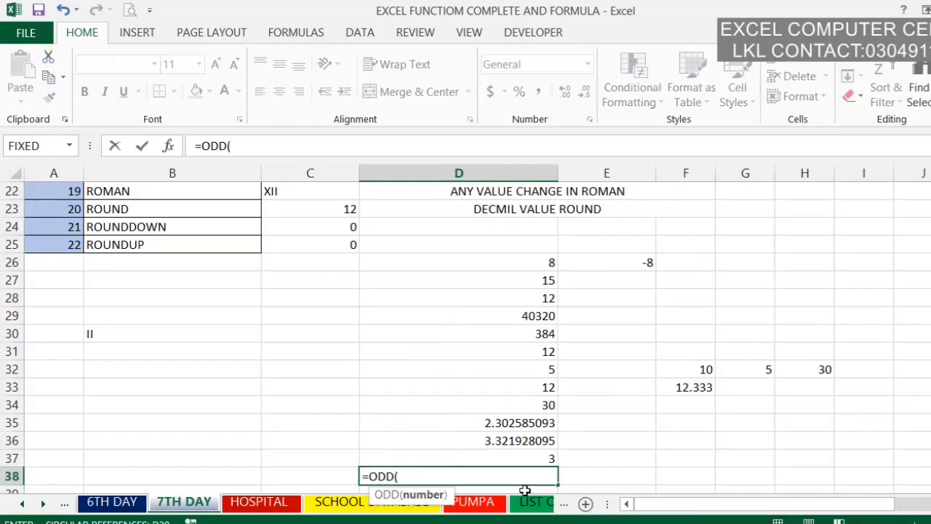
pyautogui.click(704, 366)
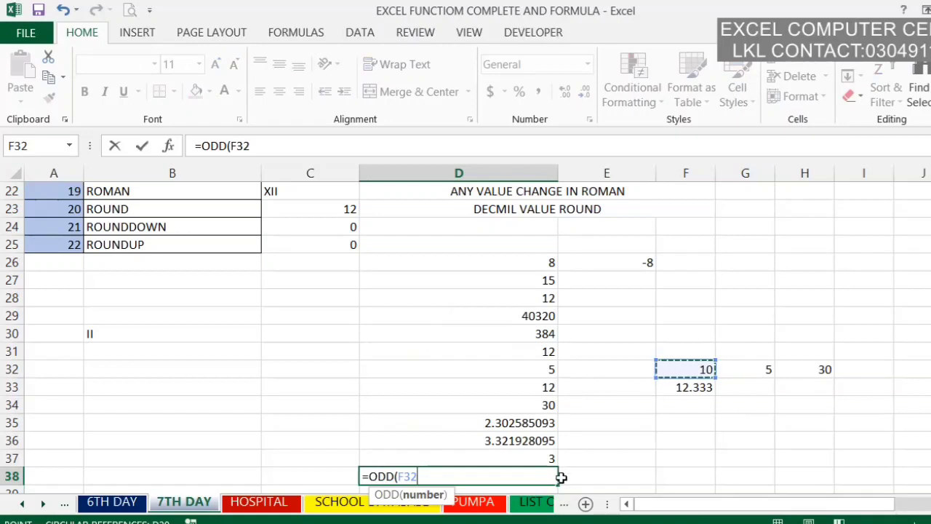
pyautogui.press('Return')
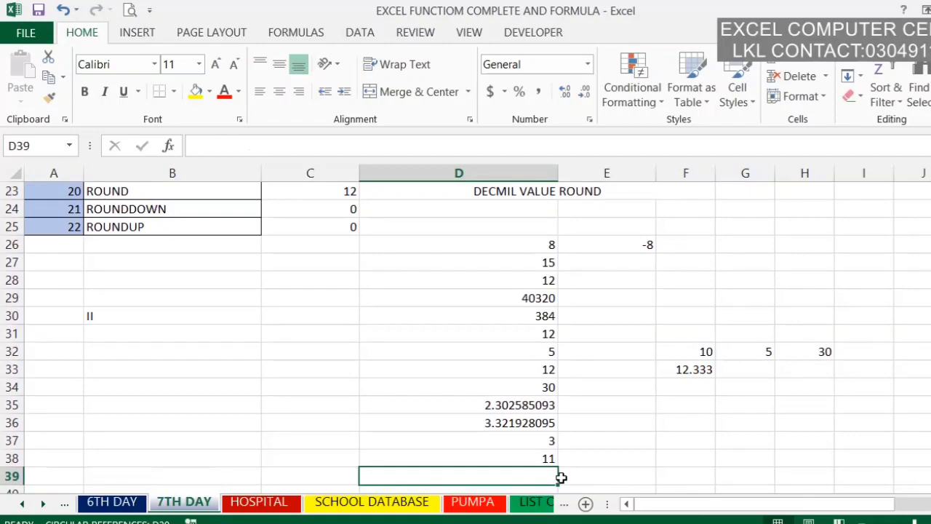
# Step: Enter the formula =PI() in cell D39
pyautogui.scroll(3, 926, 406)
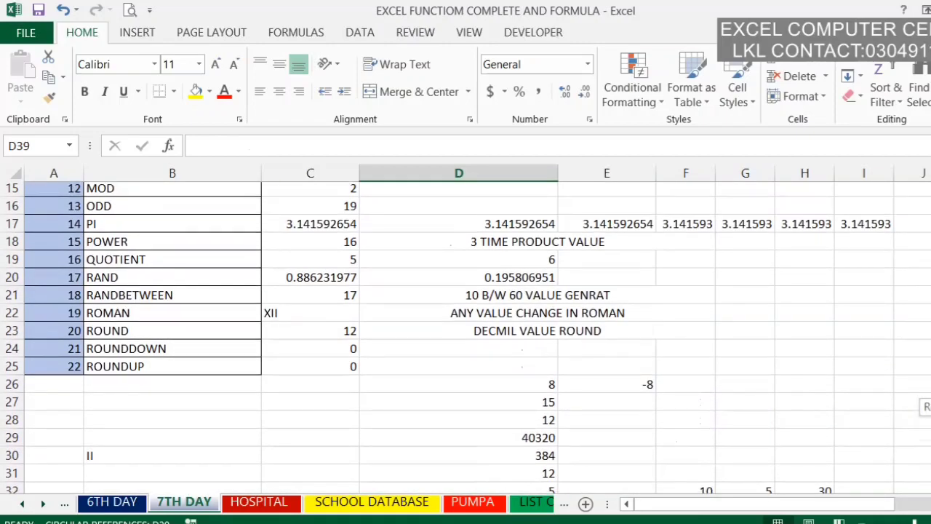
pyautogui.scroll(-3, 926, 406)
pyautogui.write('=')
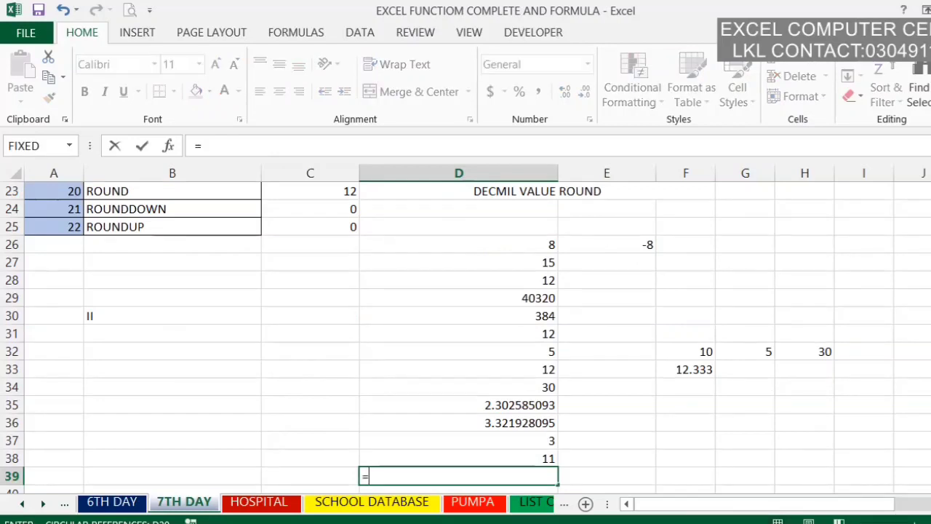
pyautogui.write('PI(')
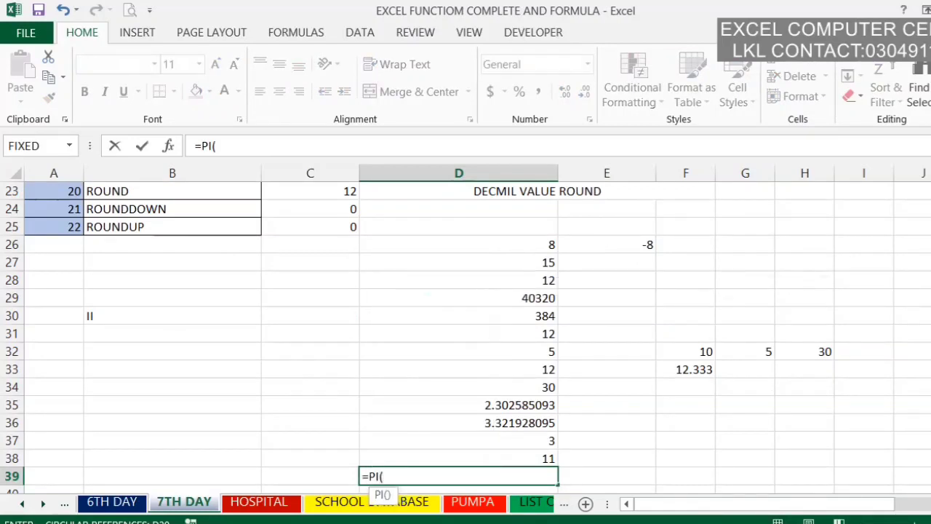
pyautogui.write(')')
pyautogui.press('Return')
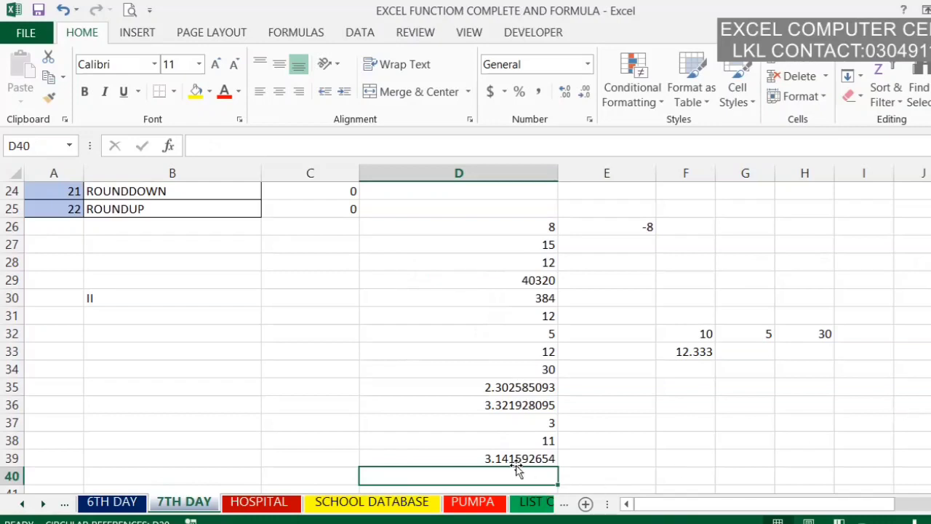
# Step: Fill the PI formula from cell D39 across row 39 to column K
pyautogui.click(553, 459)
pyautogui.moveTo(555, 459); pyautogui.dragTo(925, 455)
pyautogui.moveTo(771, 458); pyautogui.dragTo(756, 460)
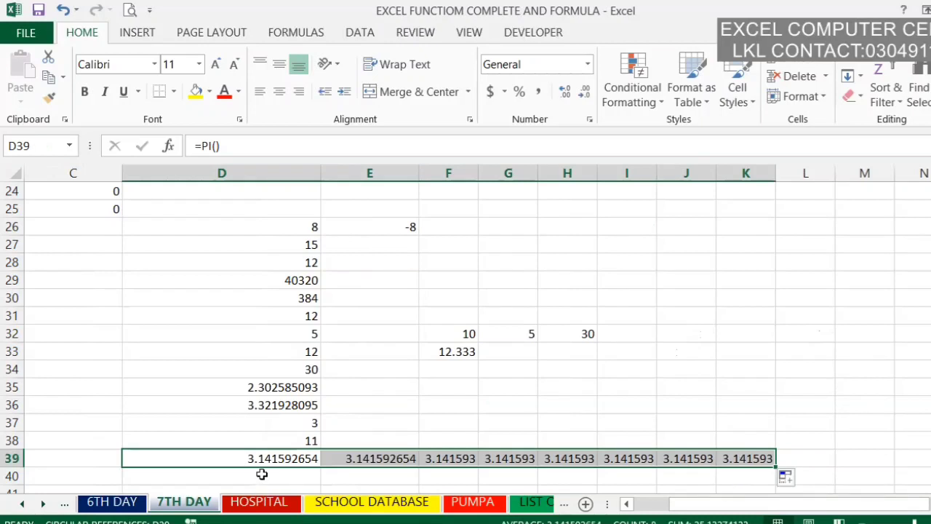
# Step: Enter a POWER formula in cell D40 that raises 2 to the power of 2
pyautogui.click(261, 475)
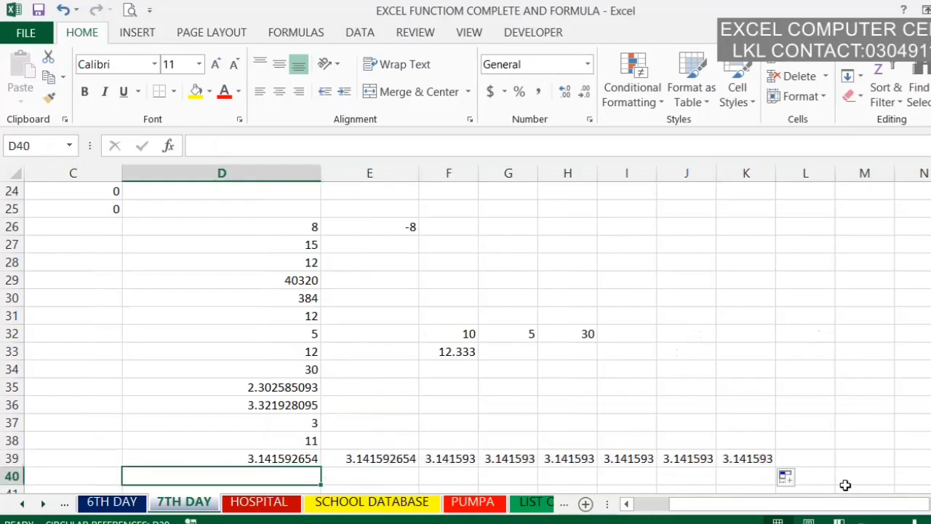
pyautogui.moveTo(849, 509); pyautogui.dragTo(812, 509)
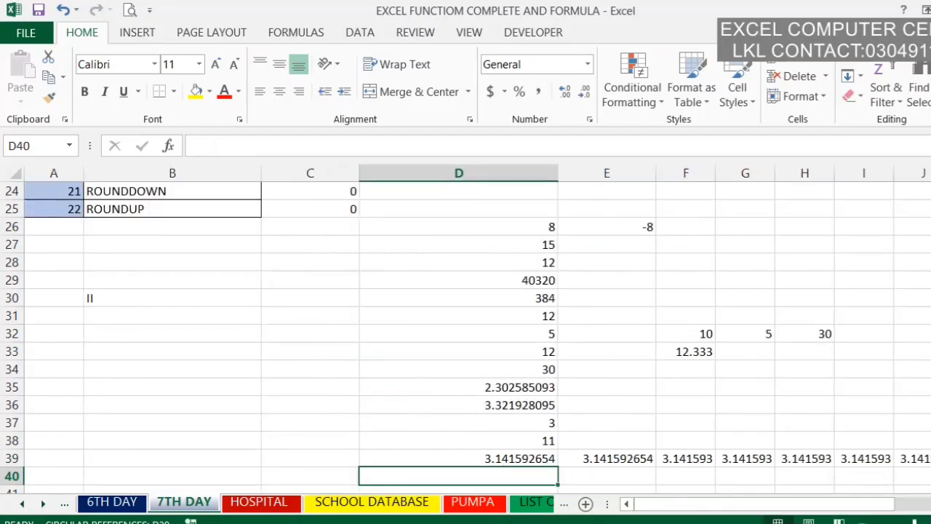
pyautogui.scroll(2, 465, 335)
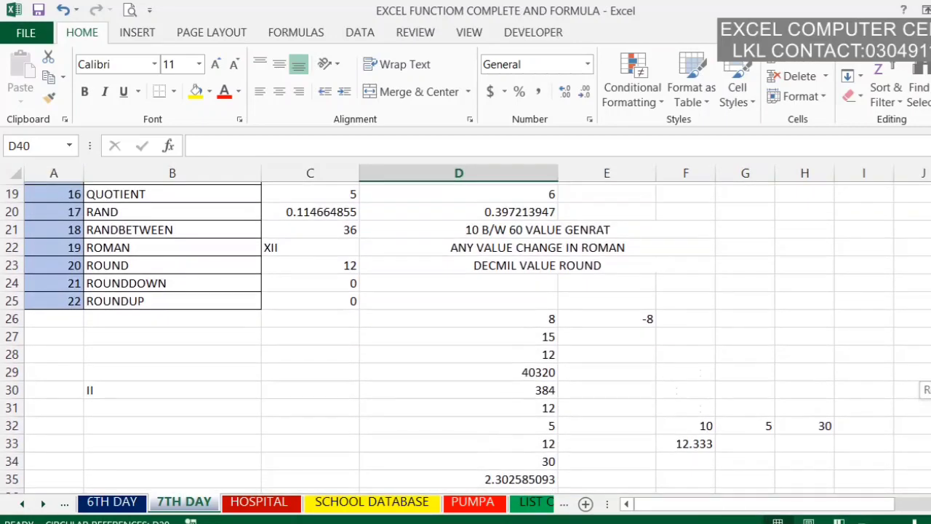
pyautogui.scroll(1, 465, 335)
pyautogui.scroll(-1, 465, 335)
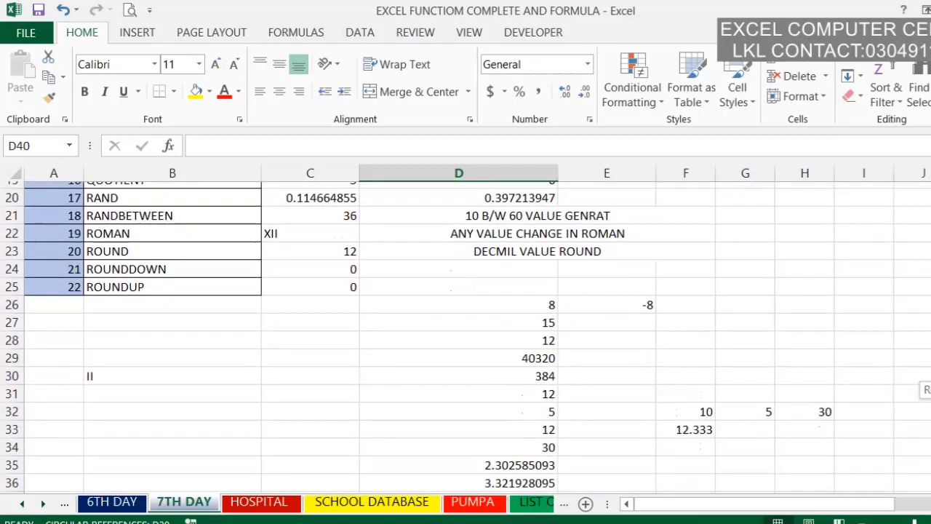
pyautogui.scroll(-2, 465, 335)
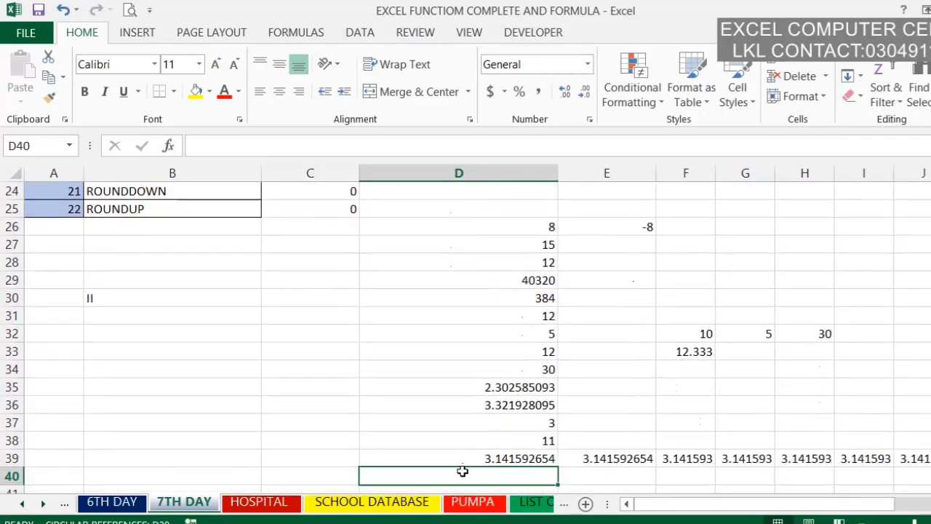
pyautogui.write('=POWER')
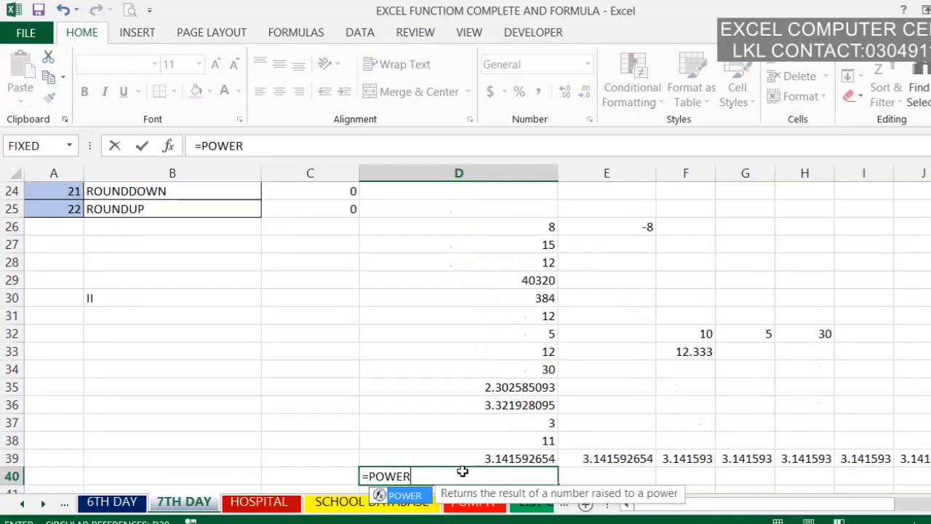
pyautogui.write('(')
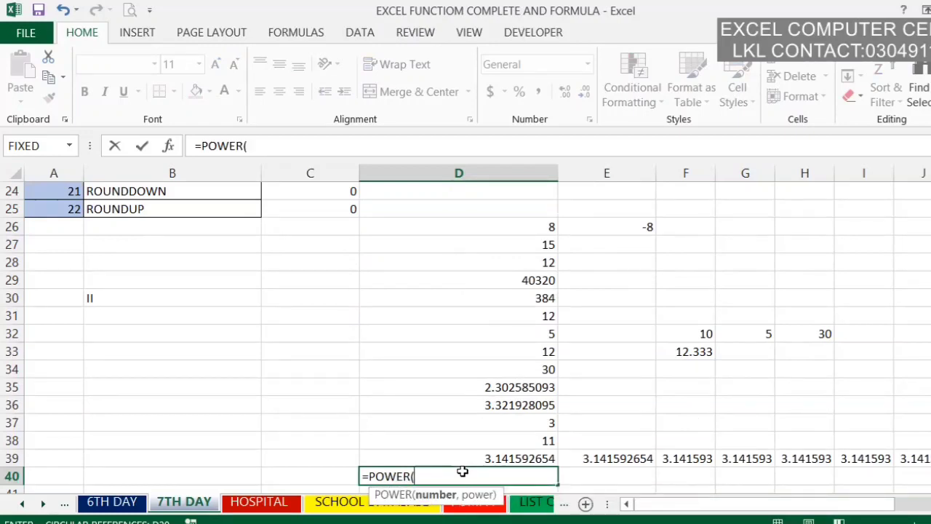
pyautogui.write('2,2')
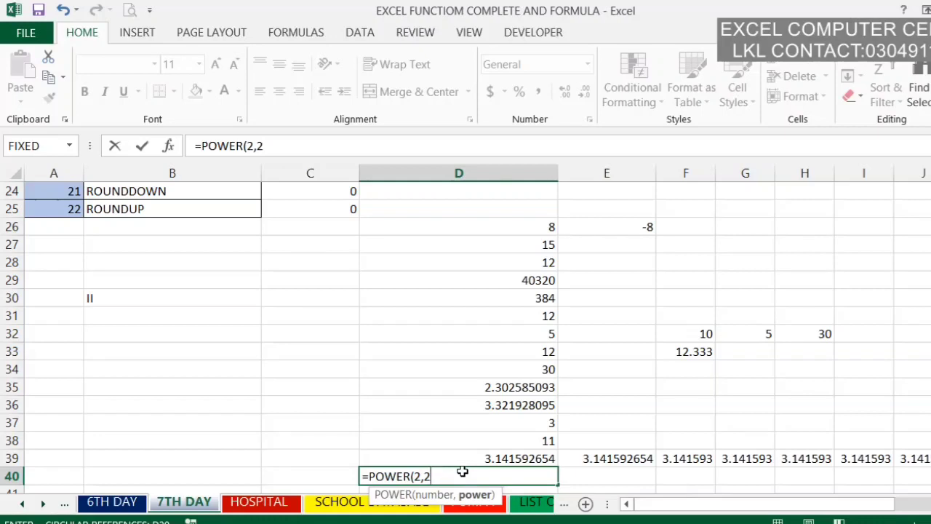
pyautogui.press('Return')
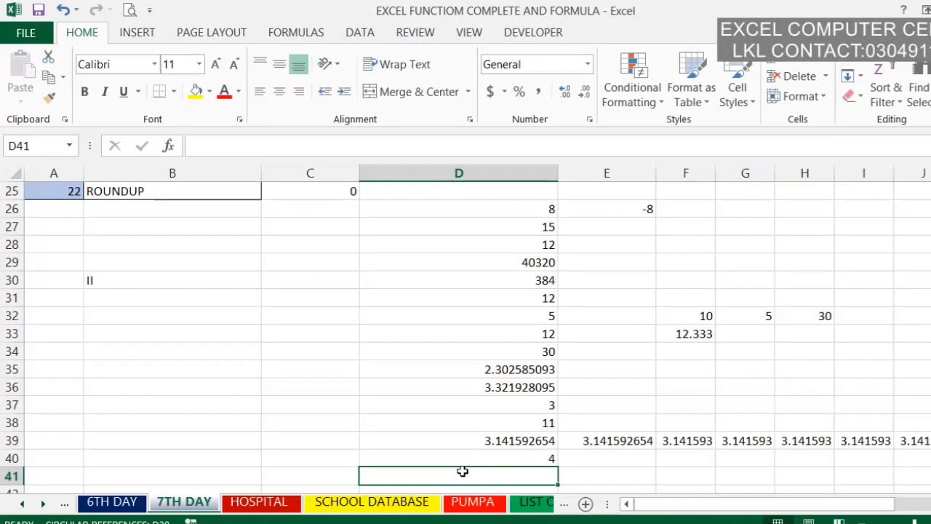
# Step: Check the existing QUOTIENT example in C19 and enter a QUOTIENT formula in cell D41 dividing 27 by 5
pyautogui.click(259, 475)
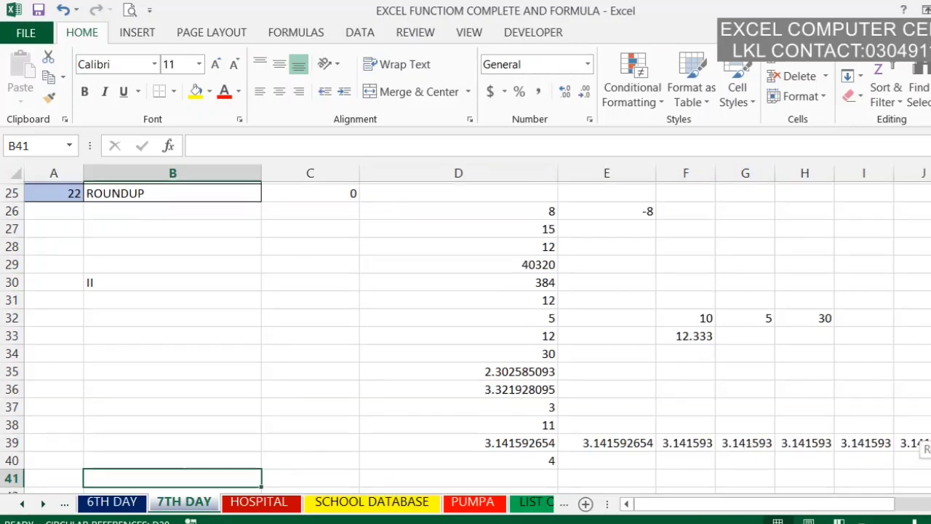
pyautogui.scroll(3, 909, 451)
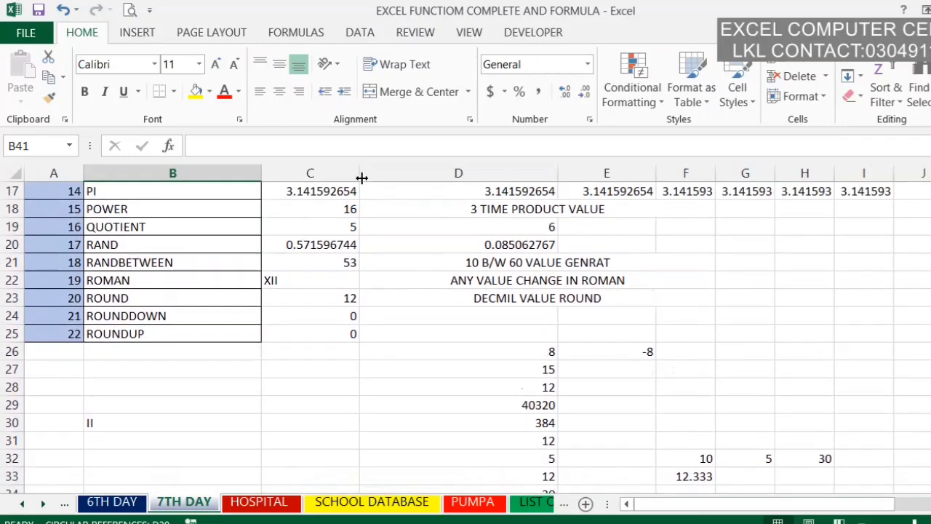
pyautogui.click(345, 227)
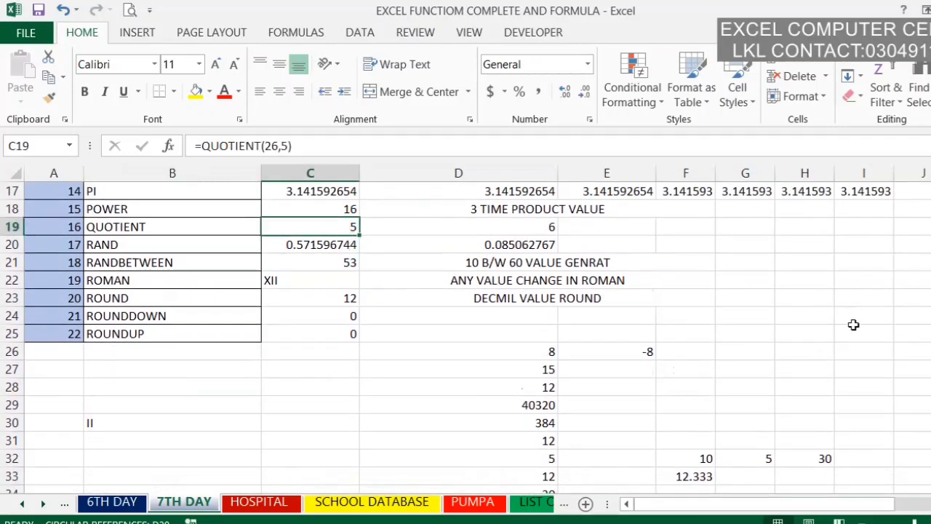
pyautogui.scroll(-2, 466, 328)
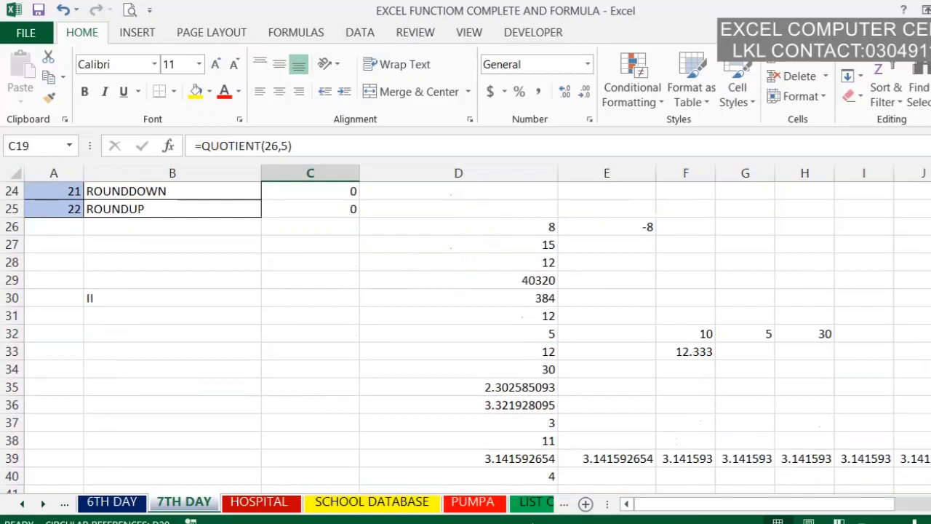
pyautogui.click(528, 489)
pyautogui.write('=Q')
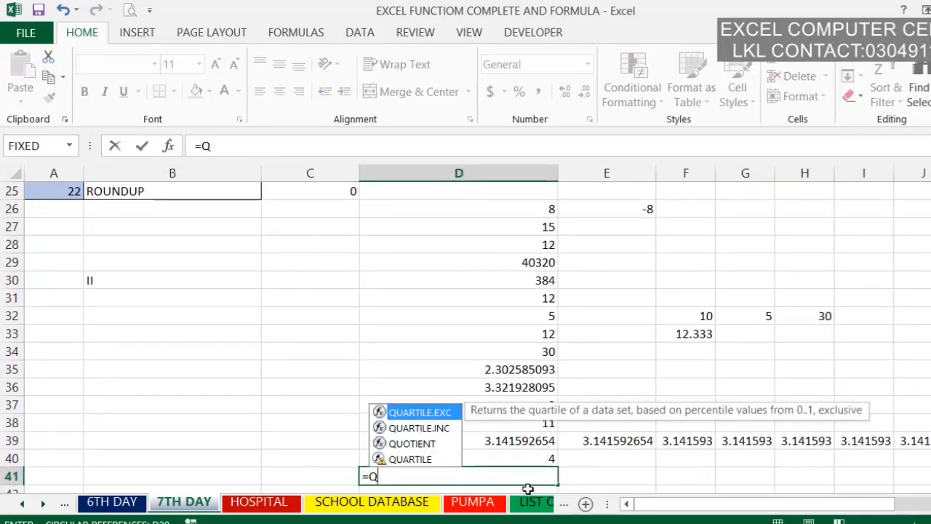
pyautogui.press('Down')
pyautogui.press('Down')
pyautogui.press('Tab')
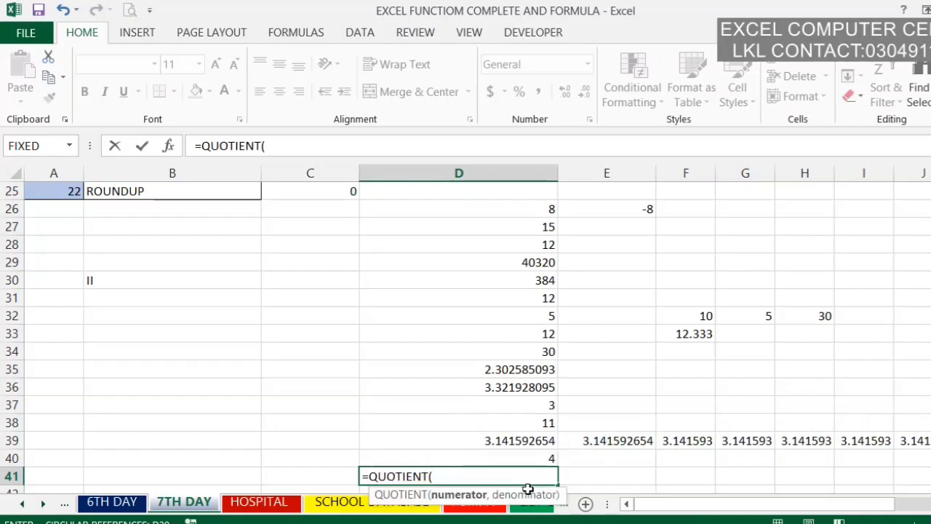
pyautogui.write('27,5')
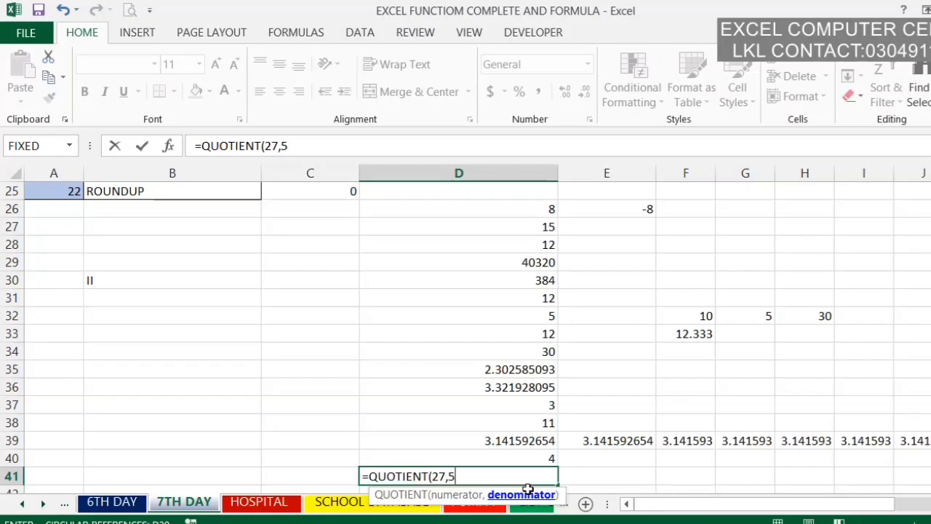
pyautogui.press('Return')
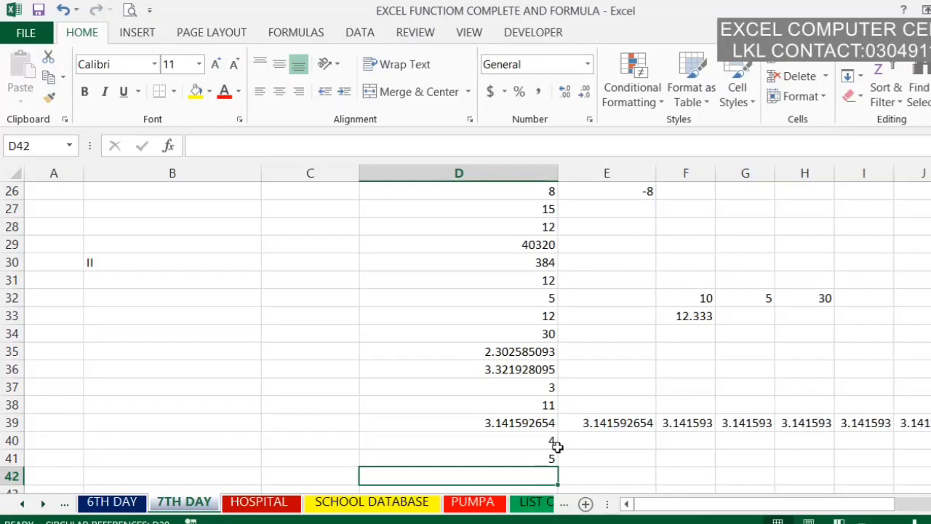
# Step: Replace the formula in cell D41 with a QUOTIENT formula that divides 30 by 5
pyautogui.click(527, 461)
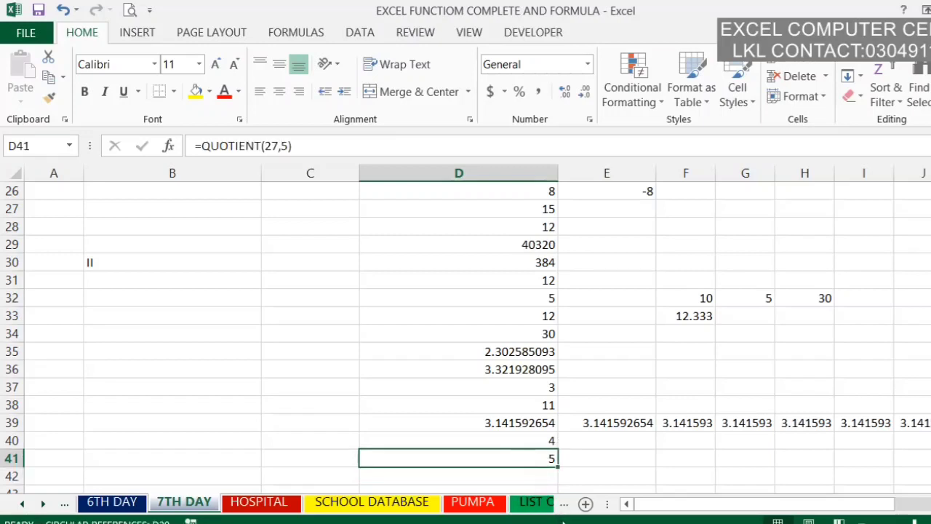
pyautogui.press('Delete')
pyautogui.write('=')
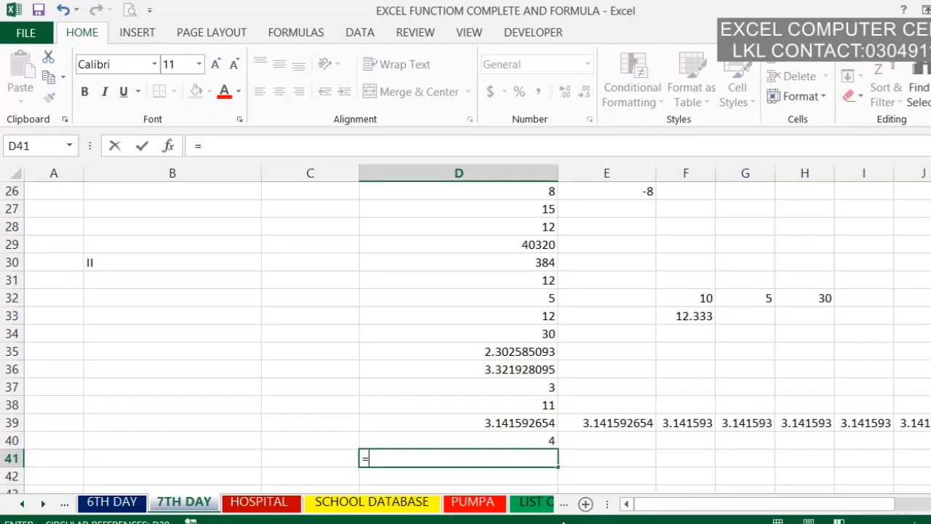
pyautogui.write('Q')
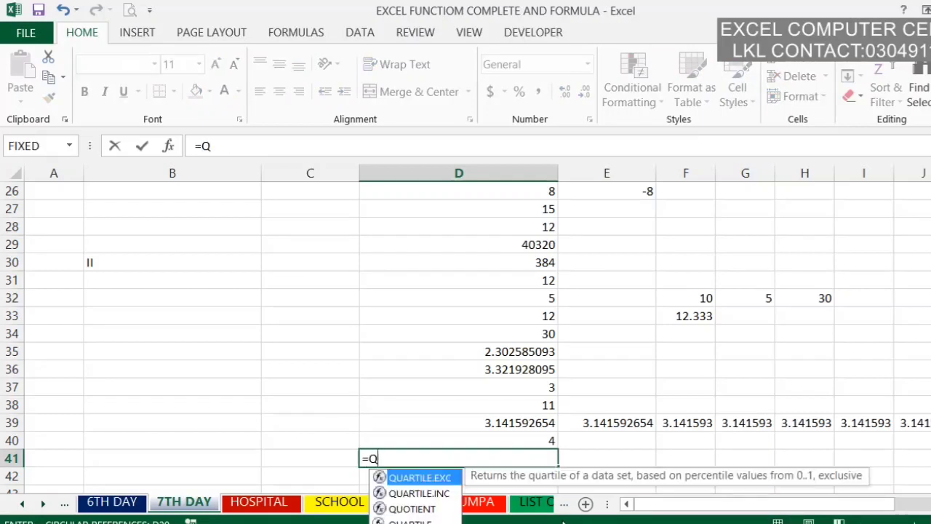
pyautogui.press('Down')
pyautogui.press('Down')
pyautogui.press('Tab')
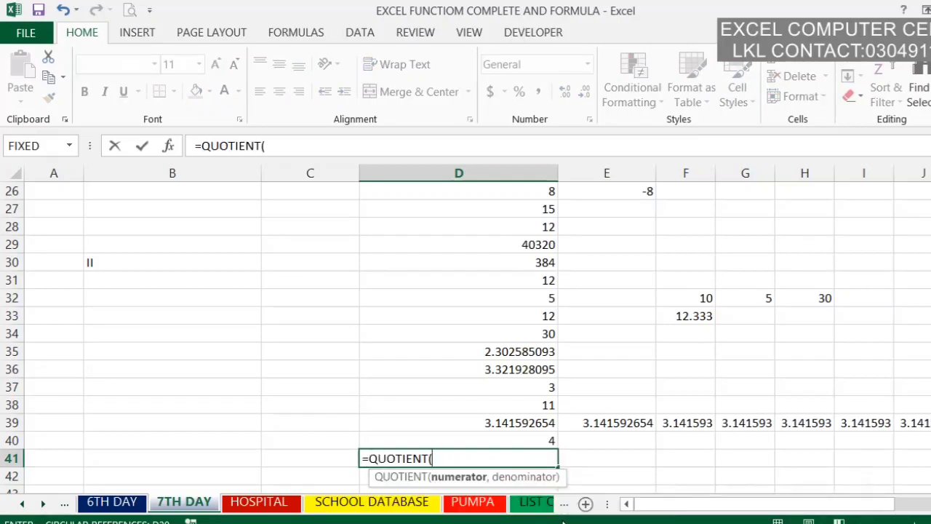
pyautogui.write('30,5')
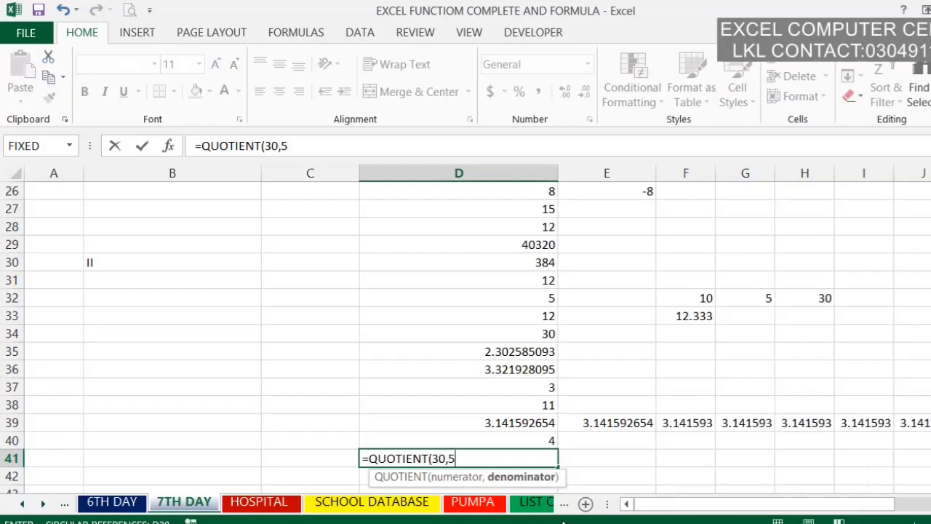
pyautogui.write(')')
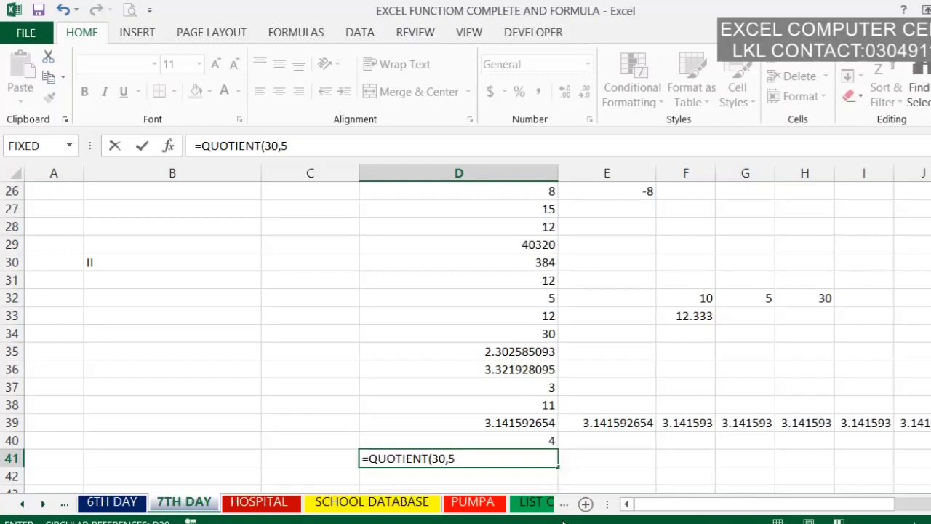
pyautogui.press('Return')
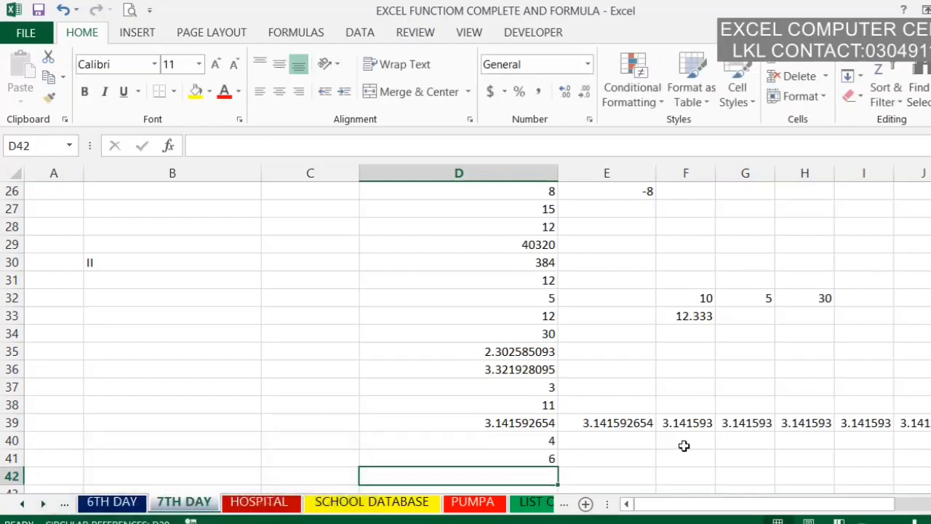
# Step: Enter the formula =RAND() in cell D42 to generate a random number
pyautogui.scroll(3, 466, 335)
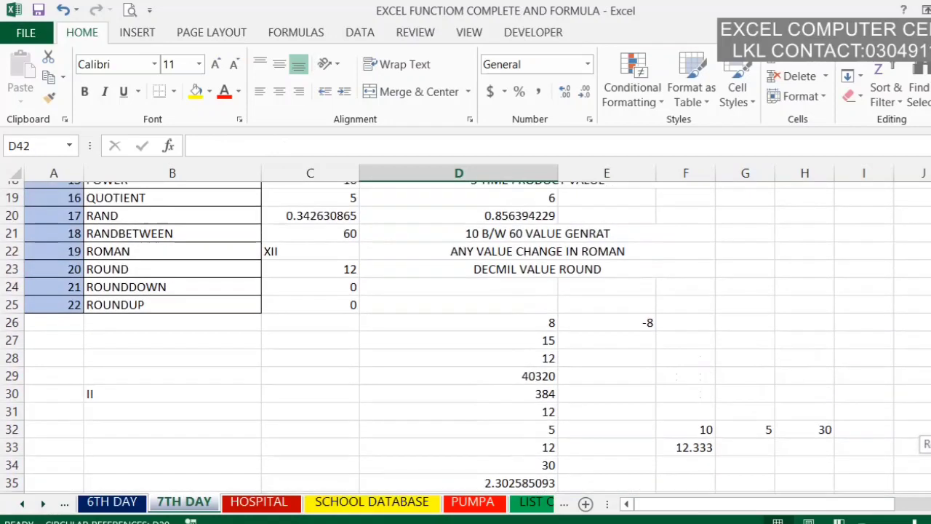
pyautogui.scroll(1, 465, 335)
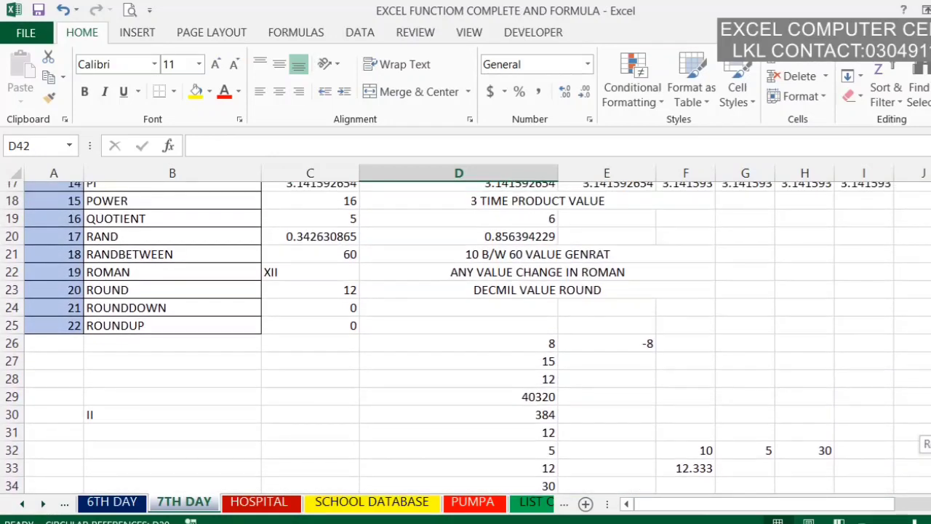
pyautogui.scroll(1, 466, 338)
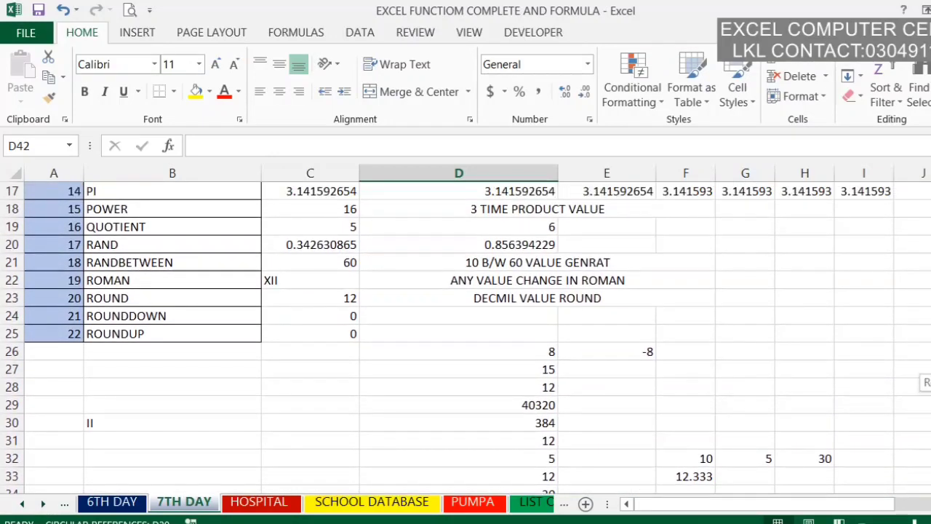
pyautogui.scroll(-3, 466, 337)
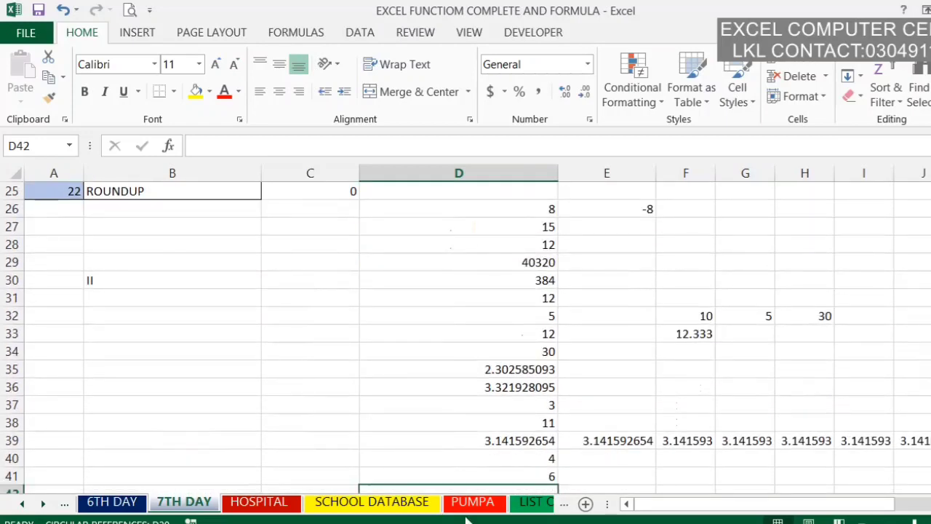
pyautogui.write('=')
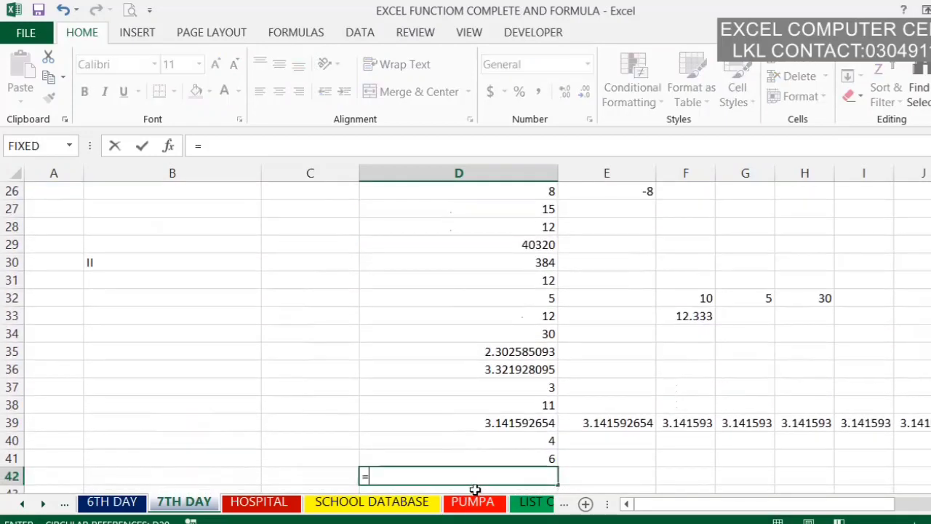
pyautogui.write('RAND(')
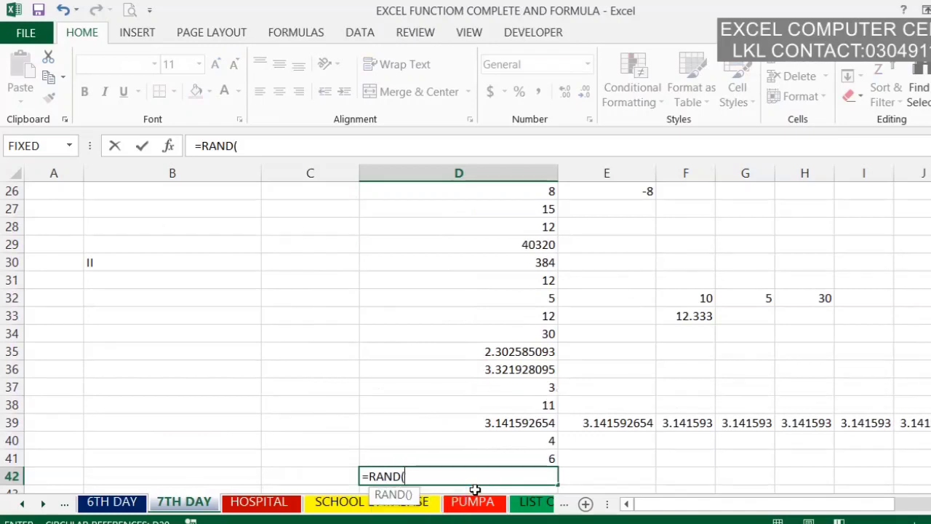
pyautogui.write(')')
pyautogui.press('Return')
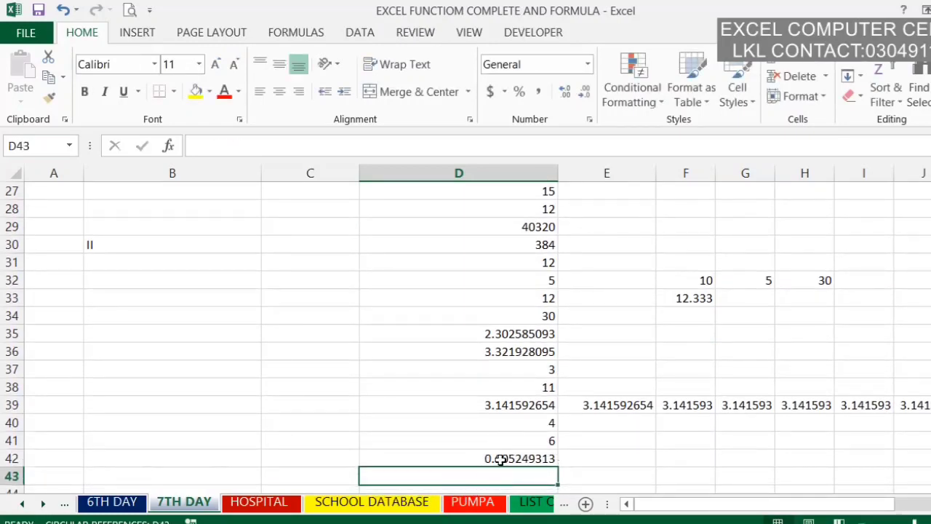
pyautogui.click(501, 459)
# Step: Enter a RANDBETWEEN formula in cell D43 using F32 as the bottom and H32 as the top, and check both source cells
pyautogui.click(497, 479)
pyautogui.write('=')
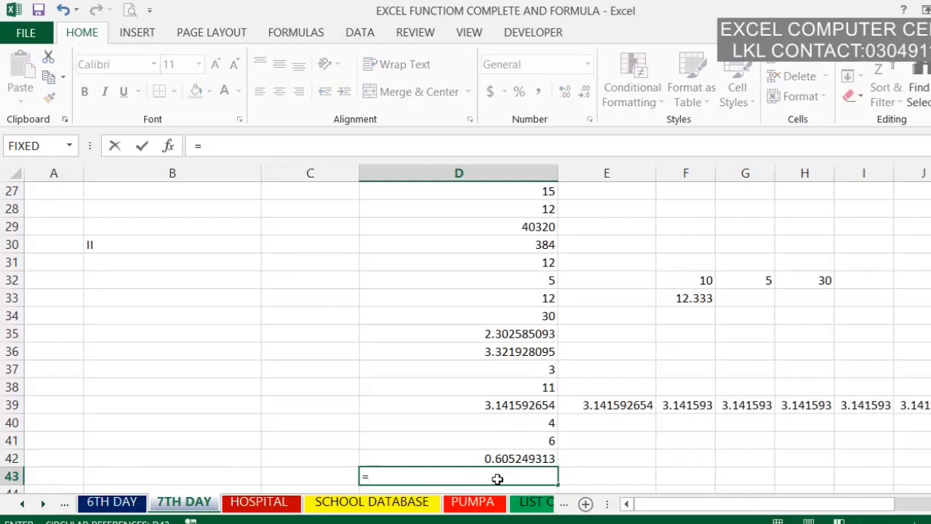
pyautogui.write('RAND')
pyautogui.press('Down')
pyautogui.press('Tab')
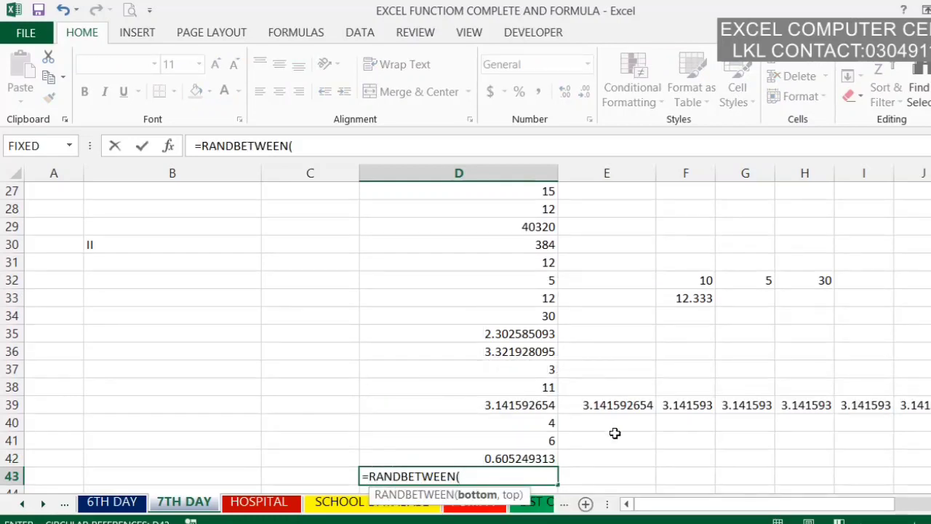
pyautogui.click(704, 282)
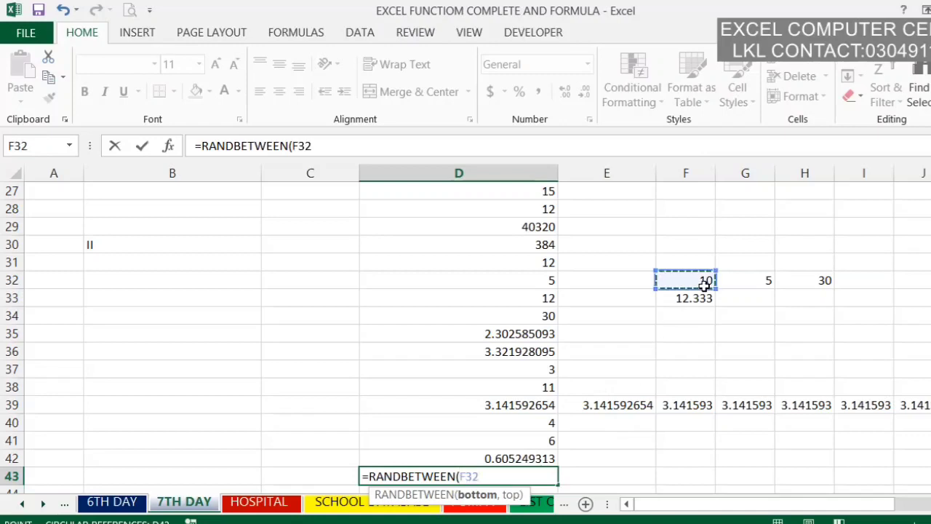
pyautogui.write(',')
pyautogui.click(824, 280)
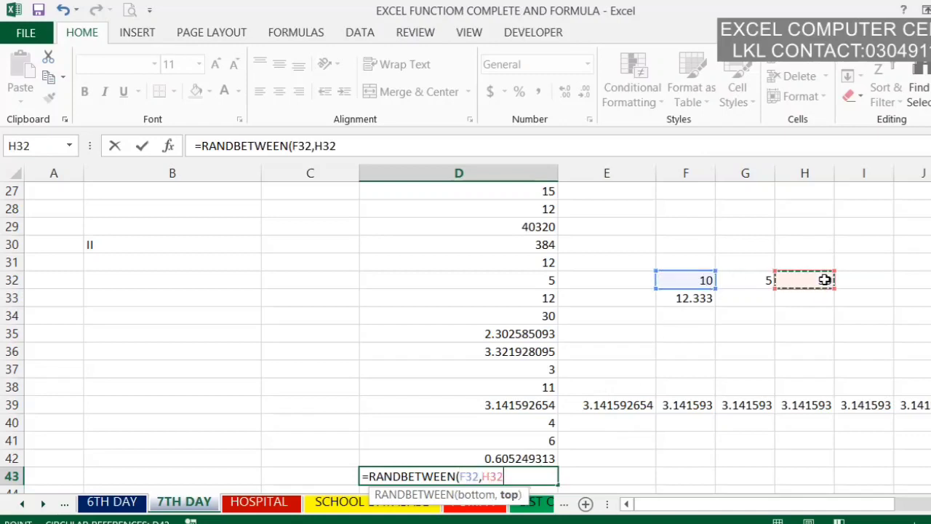
pyautogui.press('Return')
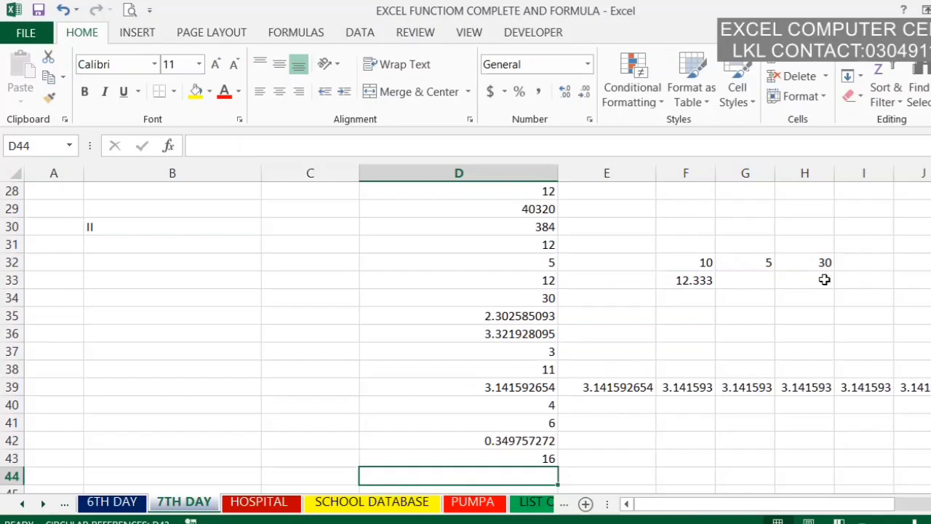
pyautogui.click(706, 260)
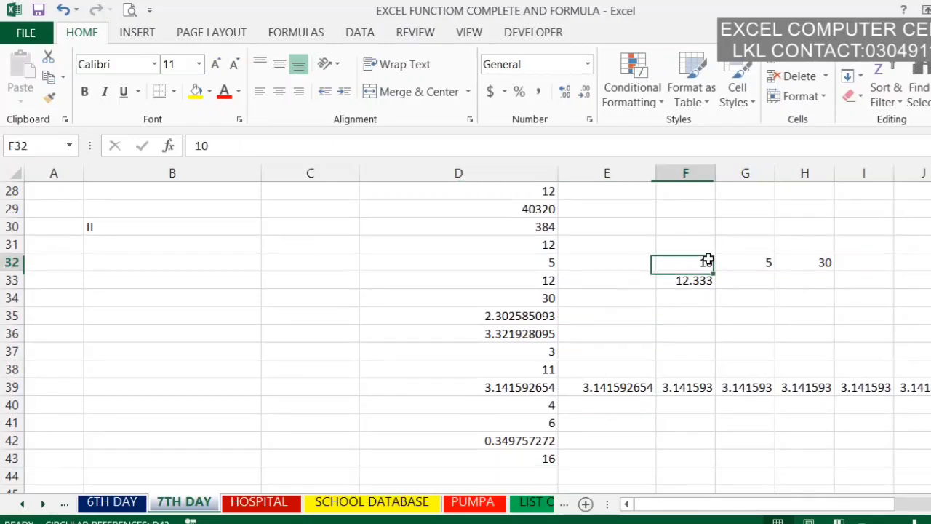
pyautogui.click(825, 263)
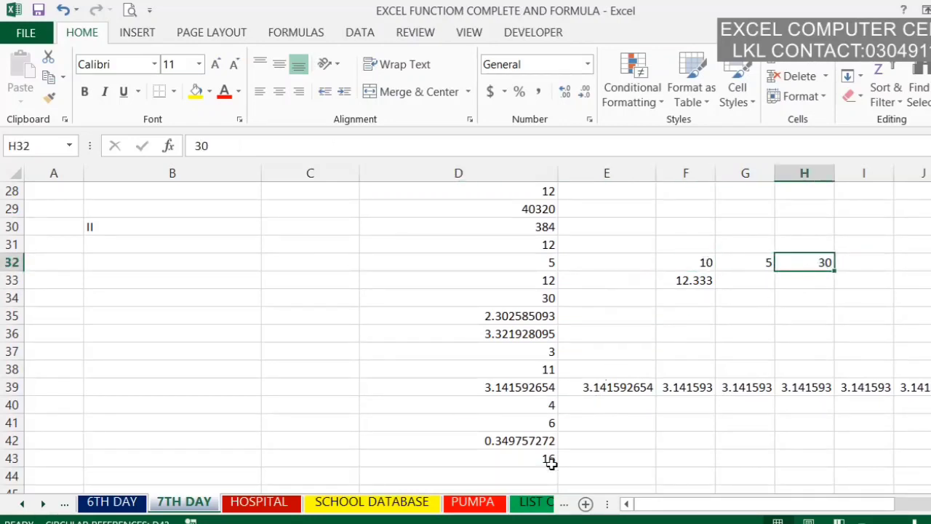
# Step: Replace the formula in cell D43 with a RANDBETWEEN formula using G32 as the bottom and F32 as the top
pyautogui.click(542, 461)
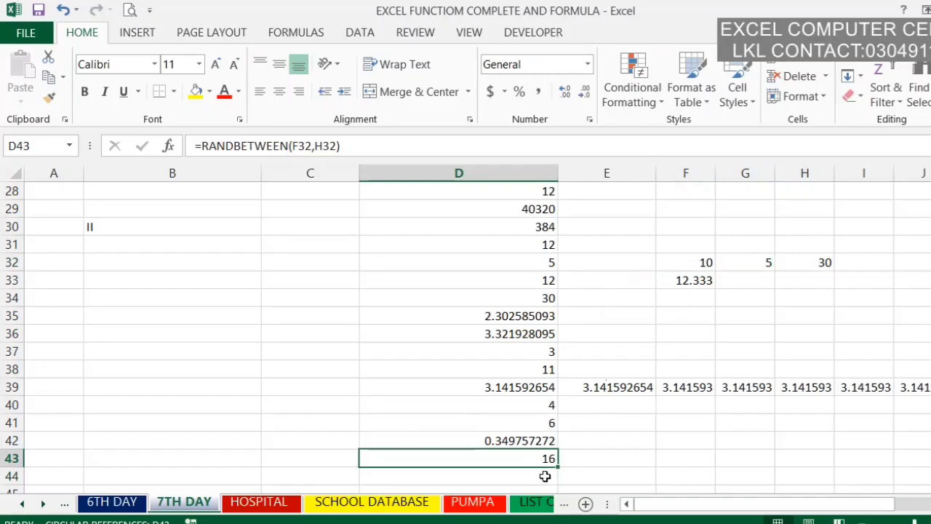
pyautogui.write('=')
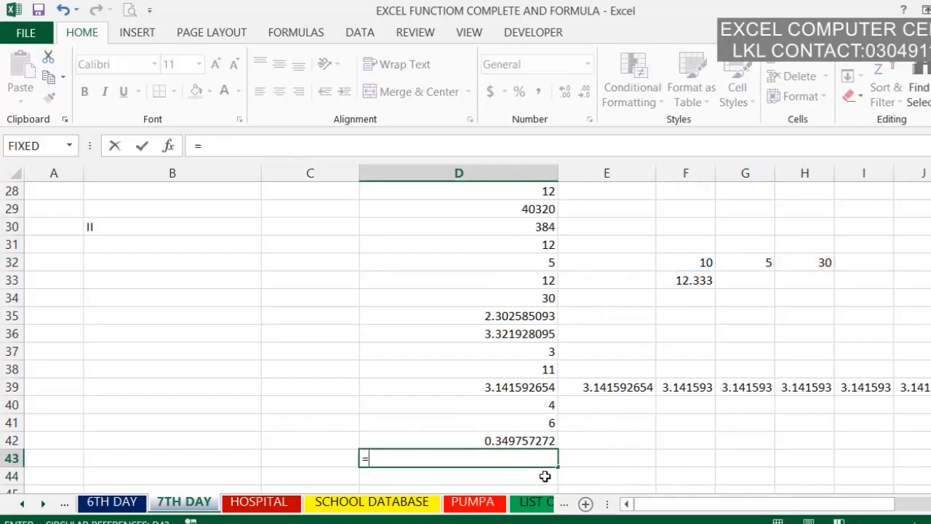
pyautogui.write('RAND(')
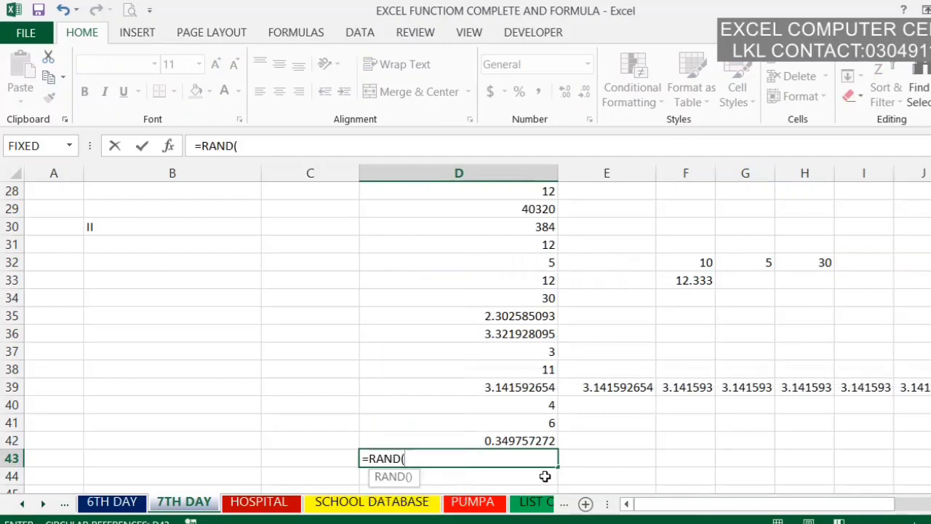
pyautogui.press('BackSpace')
pyautogui.press('Down')
pyautogui.press('Tab')
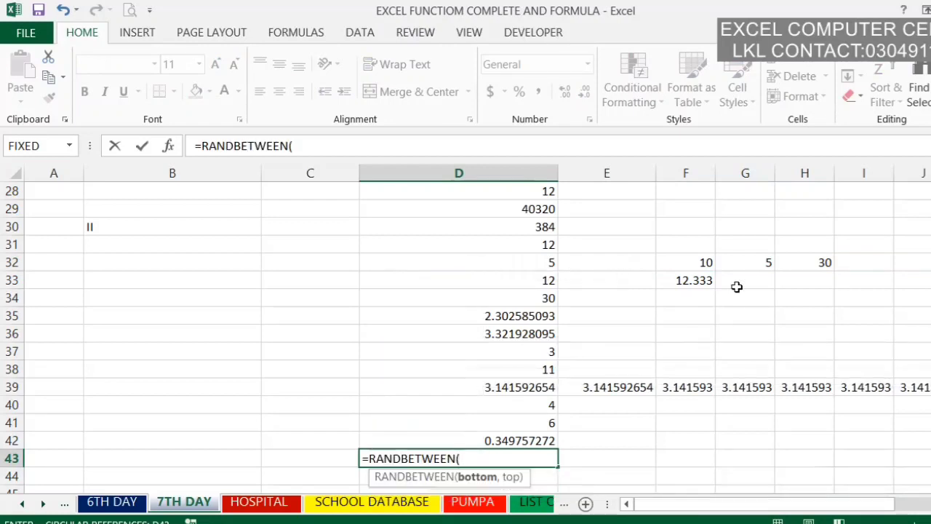
pyautogui.click(752, 270)
pyautogui.write(',')
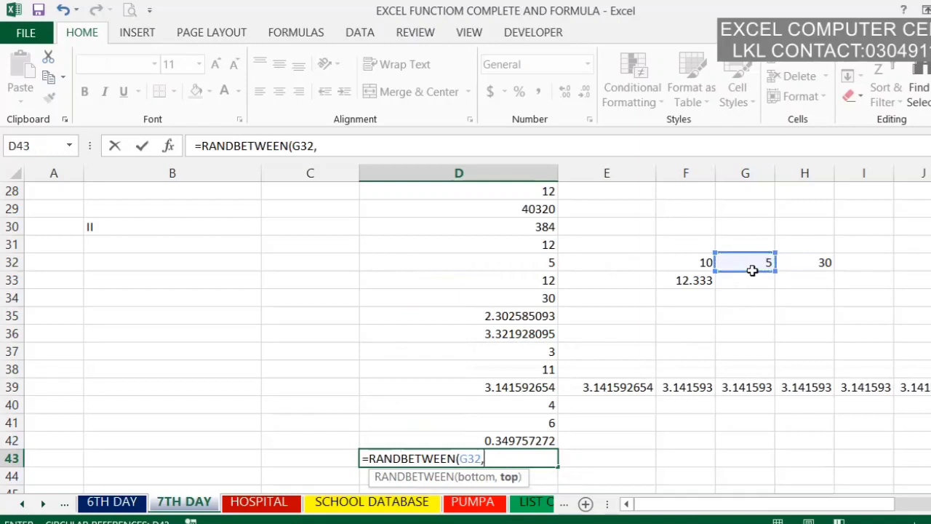
pyautogui.click(693, 265)
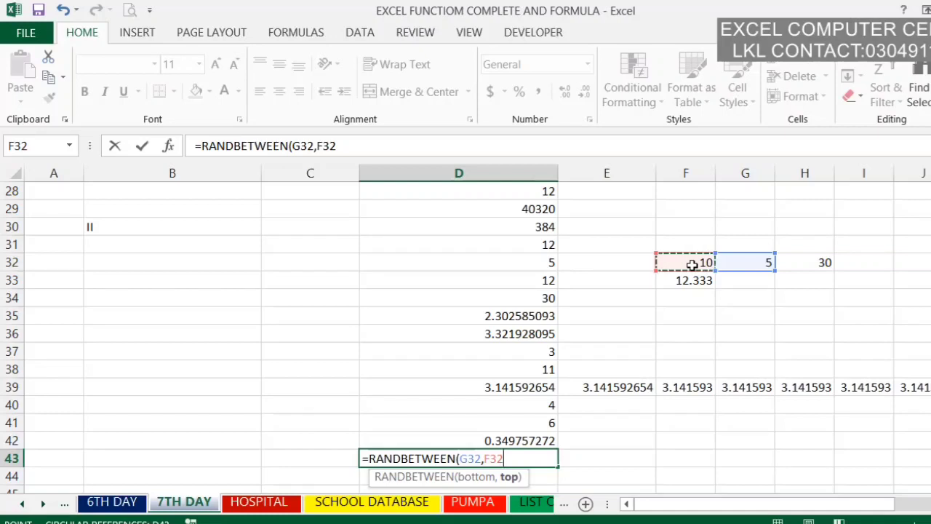
pyautogui.press('Return')
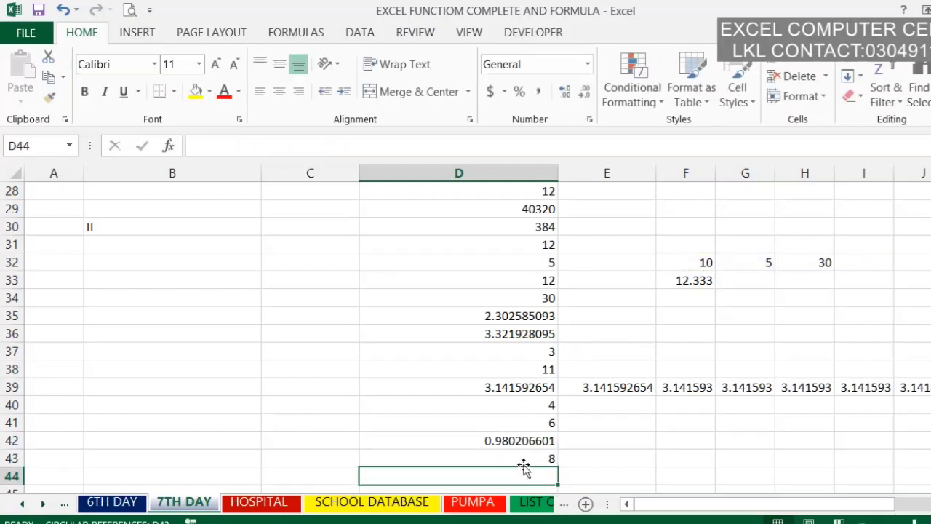
# Step: Enter a ROMAN formula in cell D44 that converts the number in D43 to a Roman numeral
pyautogui.scroll(5, 524, 468)
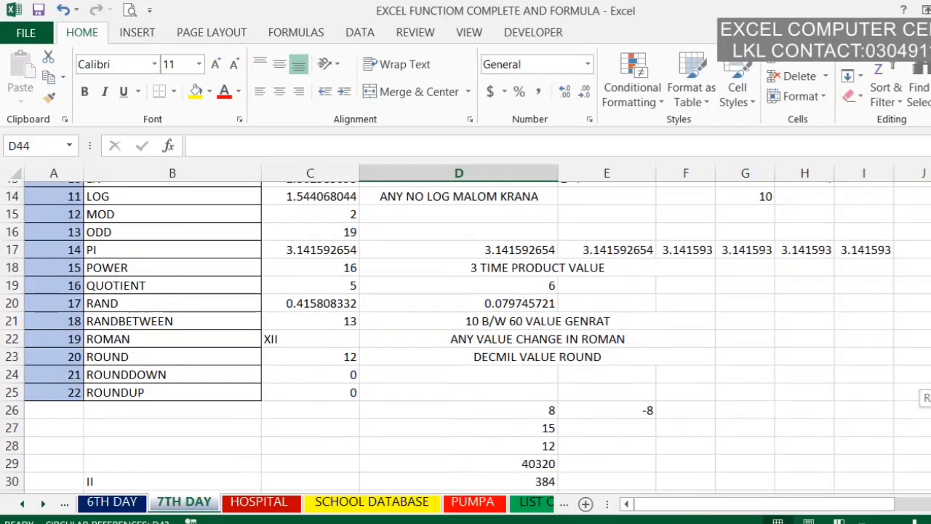
pyautogui.scroll(-5, 508, 476)
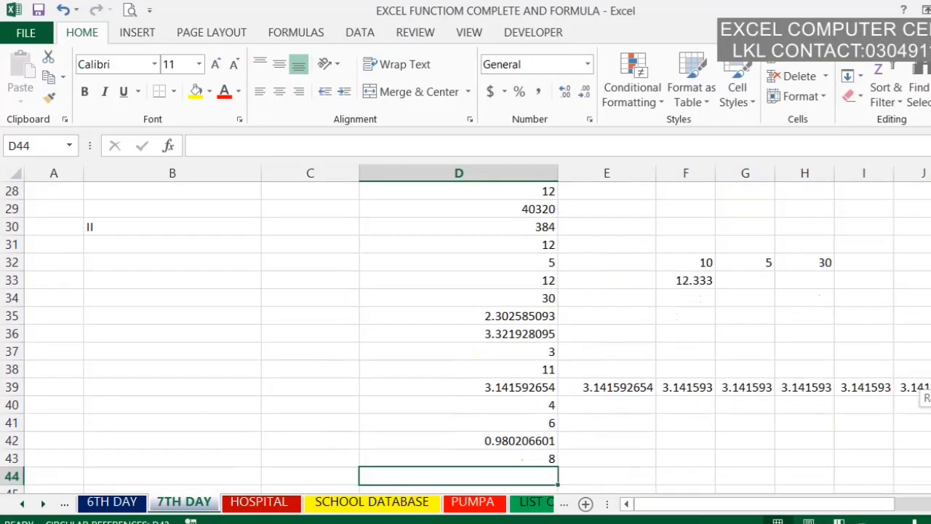
pyautogui.write('=')
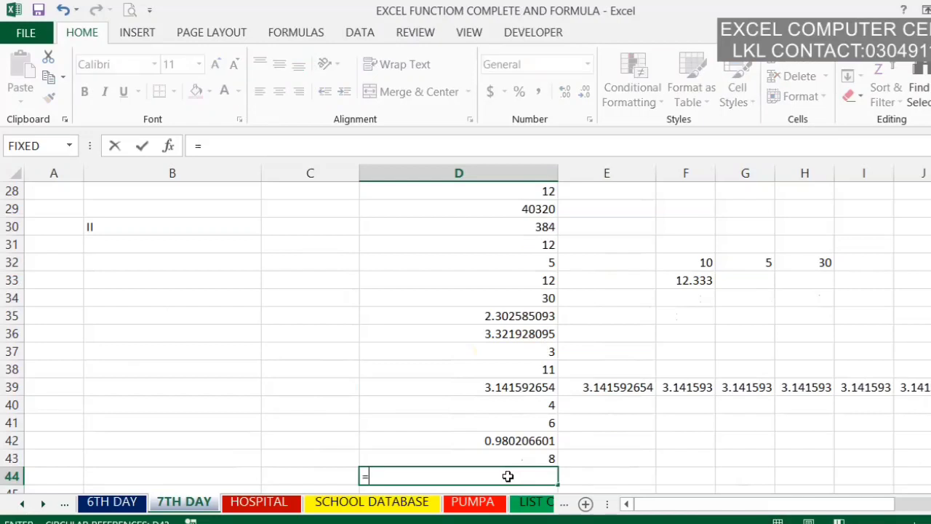
pyautogui.write('ROMAN(')
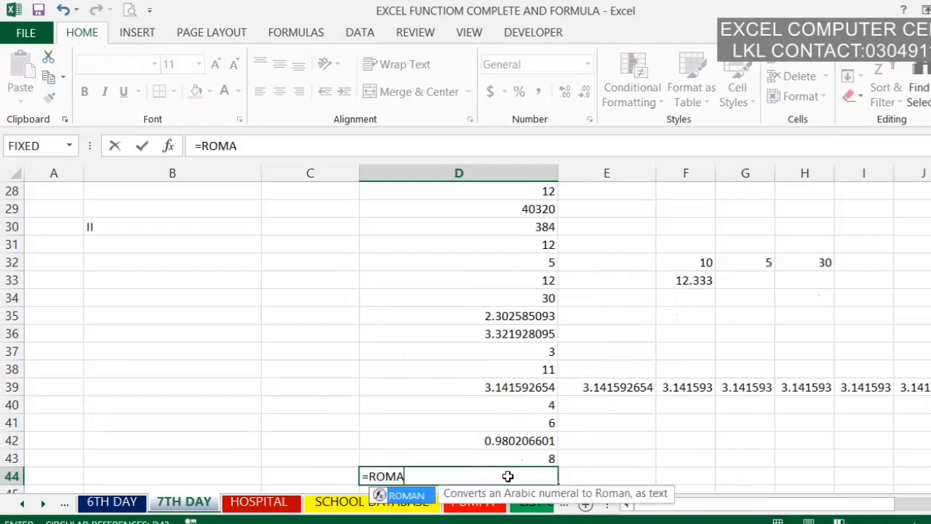
pyautogui.click(531, 453)
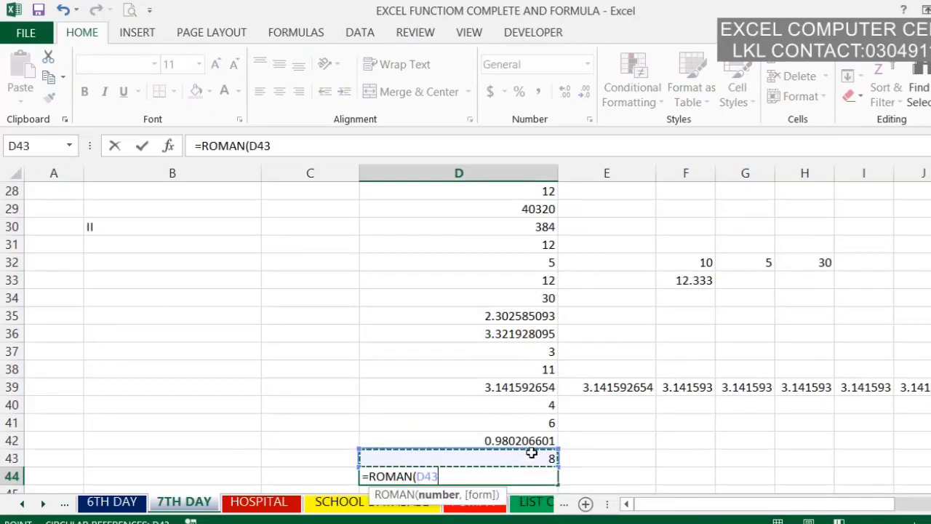
pyautogui.press('Return')
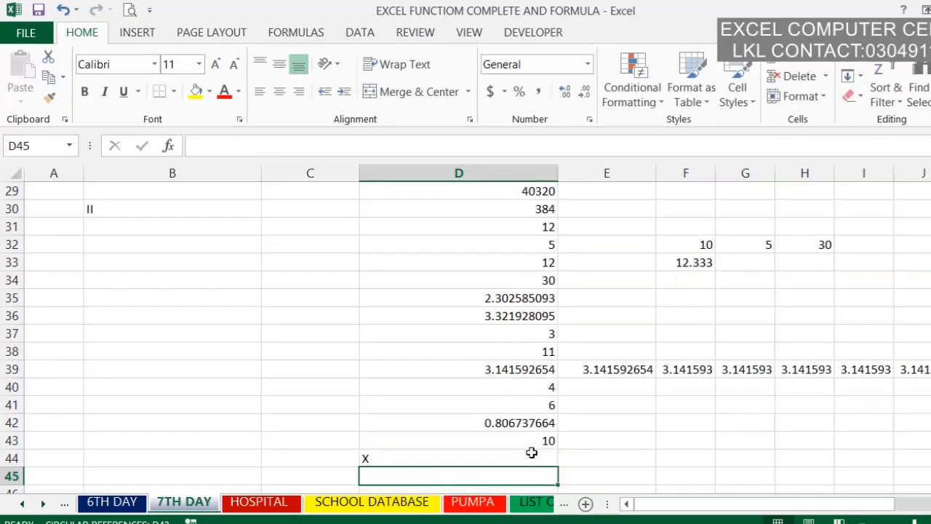
# Step: Replace the formula in cell D44 with =ROMAN(10), accepting the suggested correction, and check the entered formula
pyautogui.click(532, 452)
pyautogui.write('=')
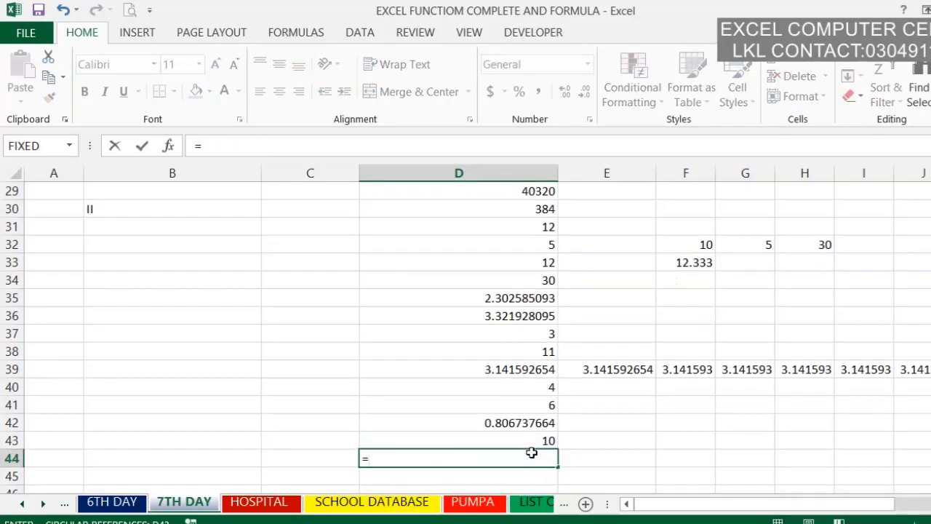
pyautogui.write('=ROM')
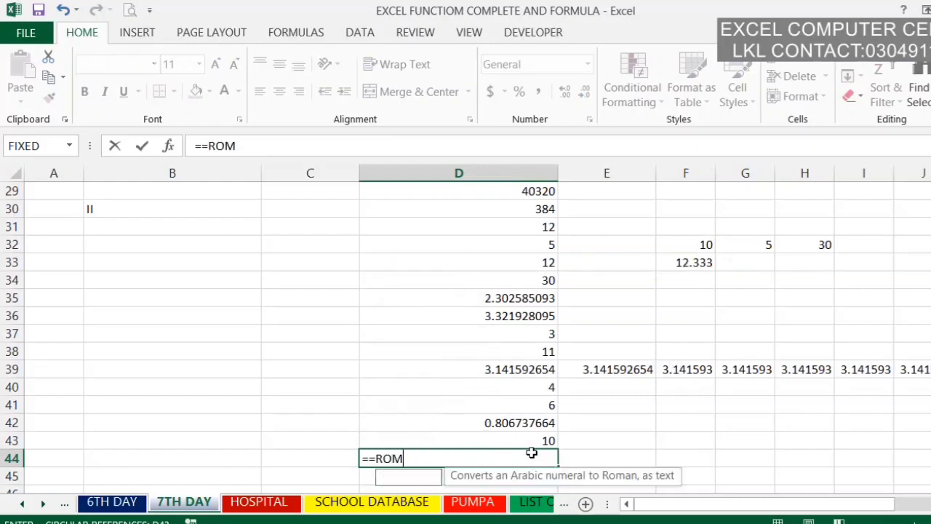
pyautogui.write('AN(10')
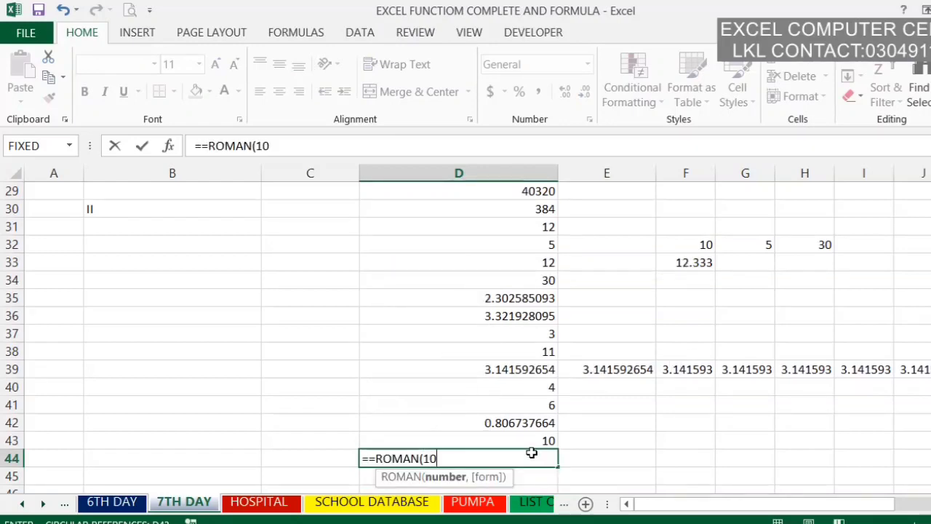
pyautogui.press('Return')
pyautogui.press('Return')
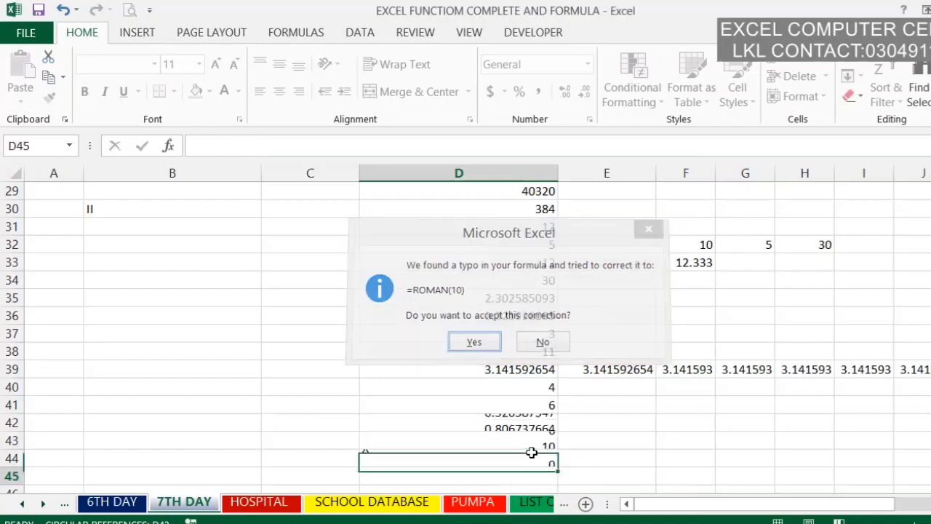
pyautogui.click(525, 461)
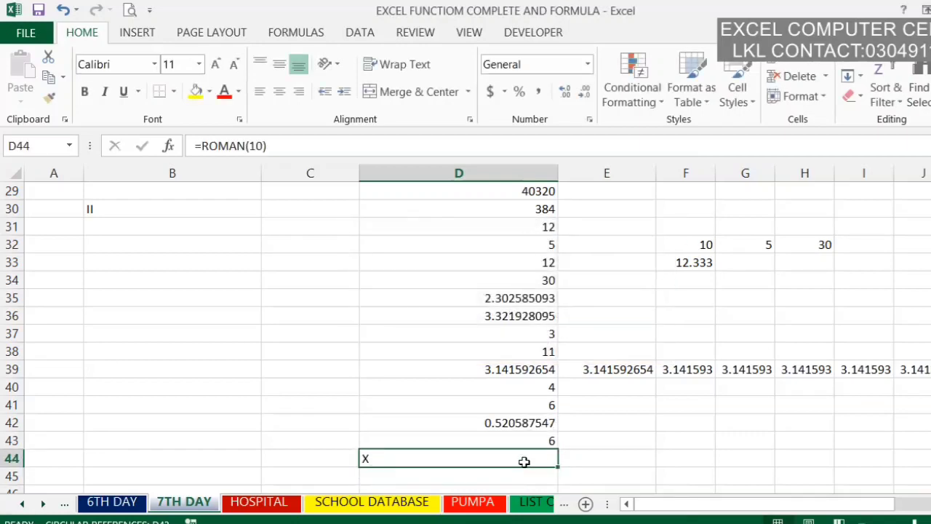
# Step: Look up the next function in the list and enter a ROUND formula in cell D45 that rounds F32 to 2 digits
pyautogui.moveTo(930, 389); pyautogui.dragTo(930, 364)
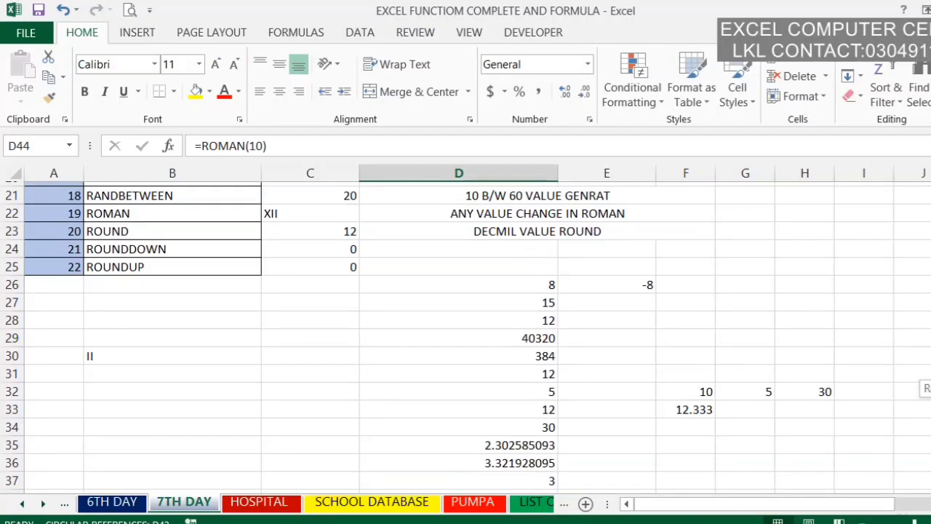
pyautogui.moveTo(930, 363); pyautogui.dragTo(930, 390)
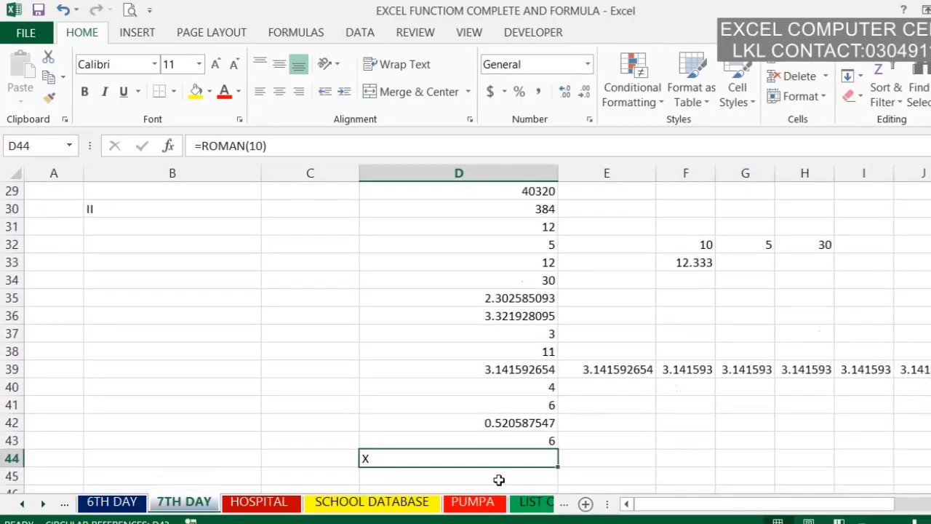
pyautogui.click(502, 478)
pyautogui.write('=RO')
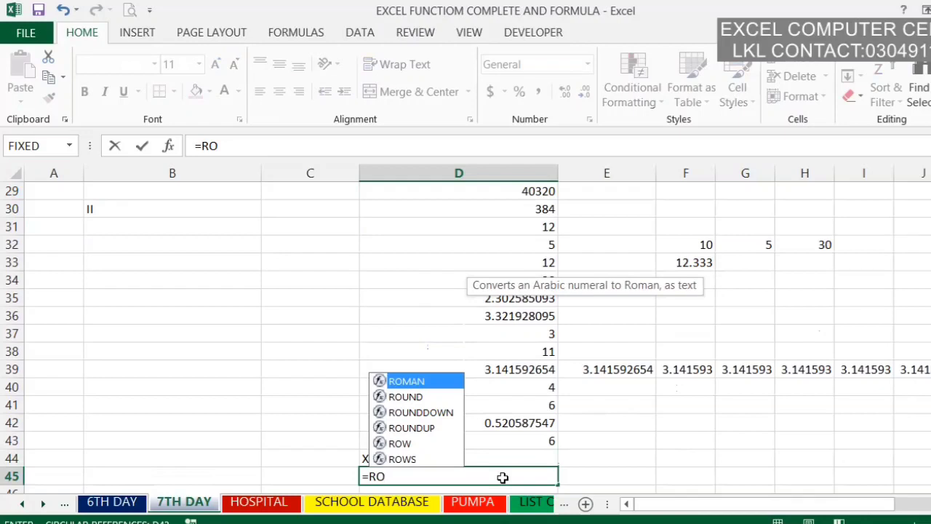
pyautogui.press('Down')
pyautogui.press('Tab')
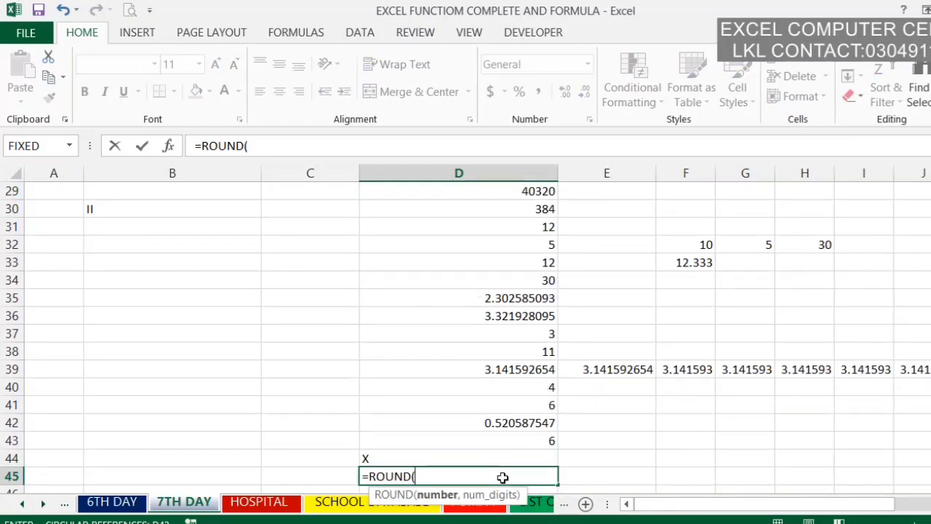
pyautogui.click(685, 245)
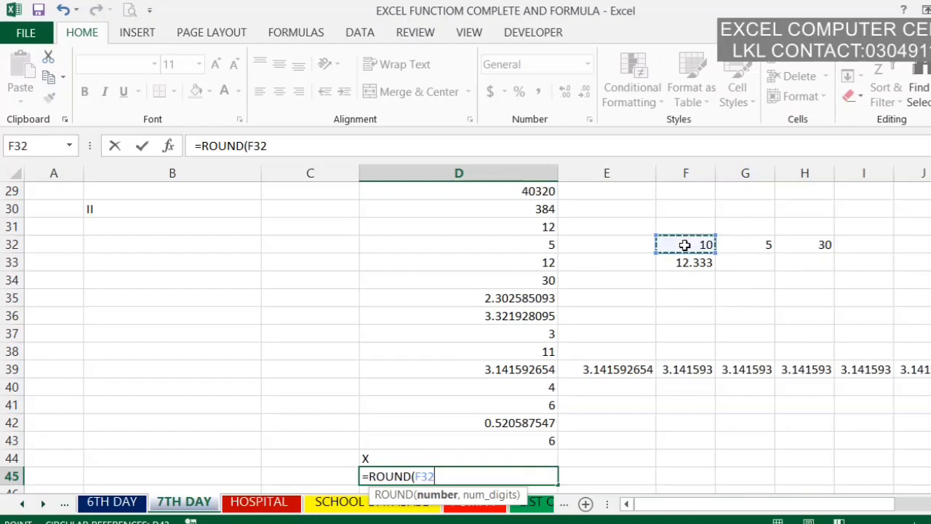
pyautogui.write(',')
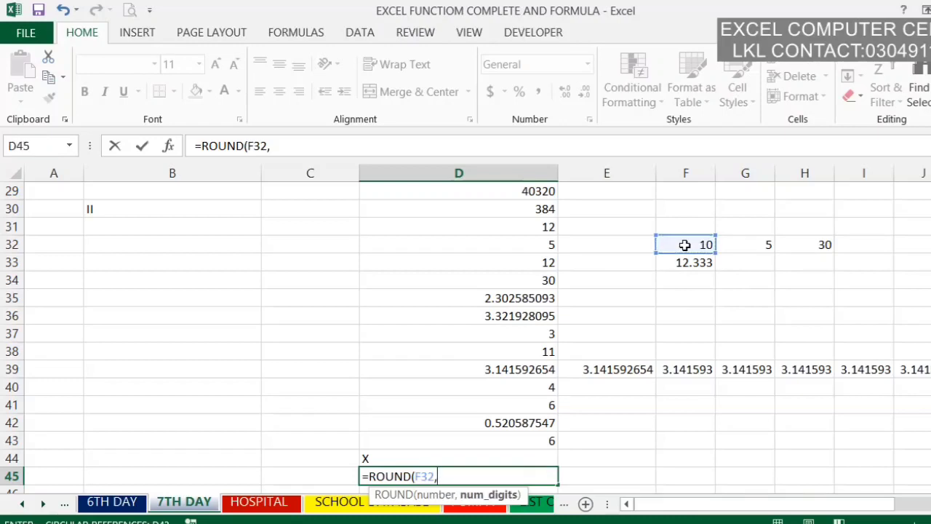
pyautogui.write('2')
pyautogui.press('Return')
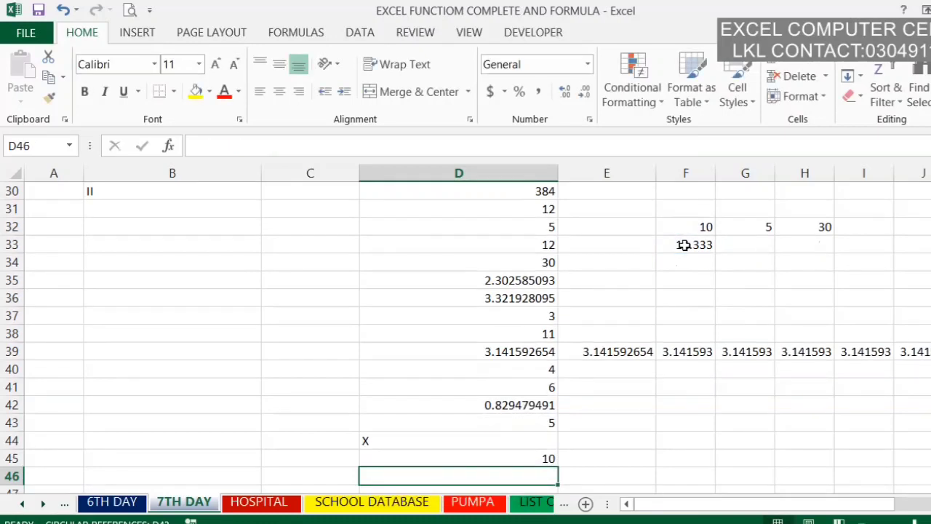
# Step: Enter a ROUNDDOWN formula in cell D46 that rounds F32 down to 2 digits
pyautogui.write('=')
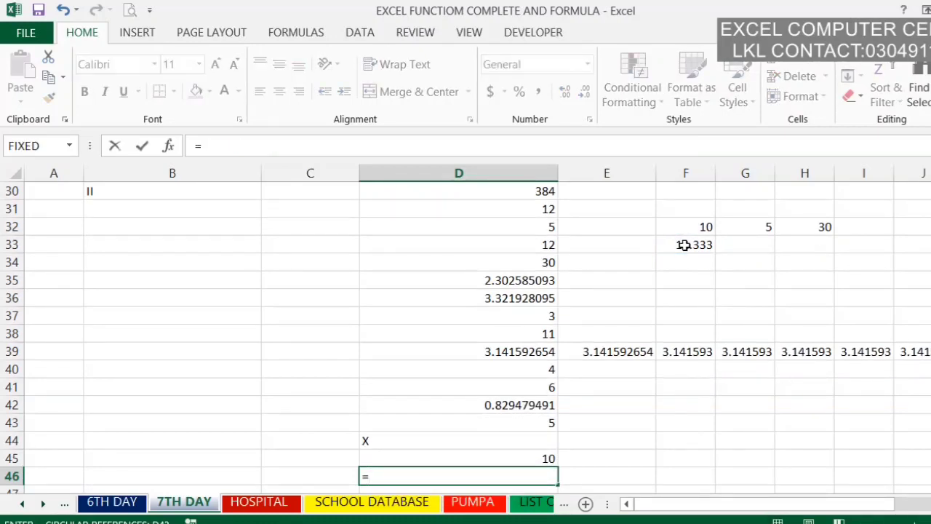
pyautogui.write('ROW')
pyautogui.press('BackSpace')
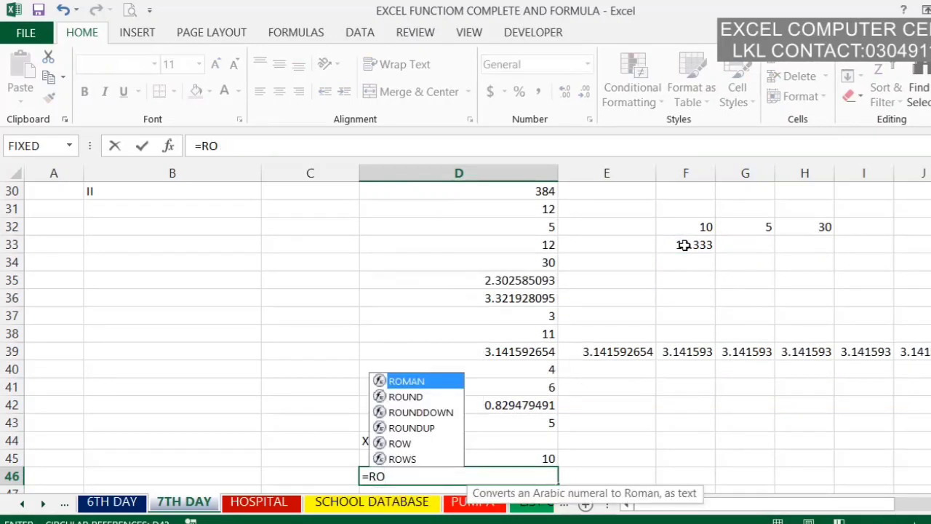
pyautogui.press('Down')
pyautogui.press('Down')
pyautogui.press('Tab')
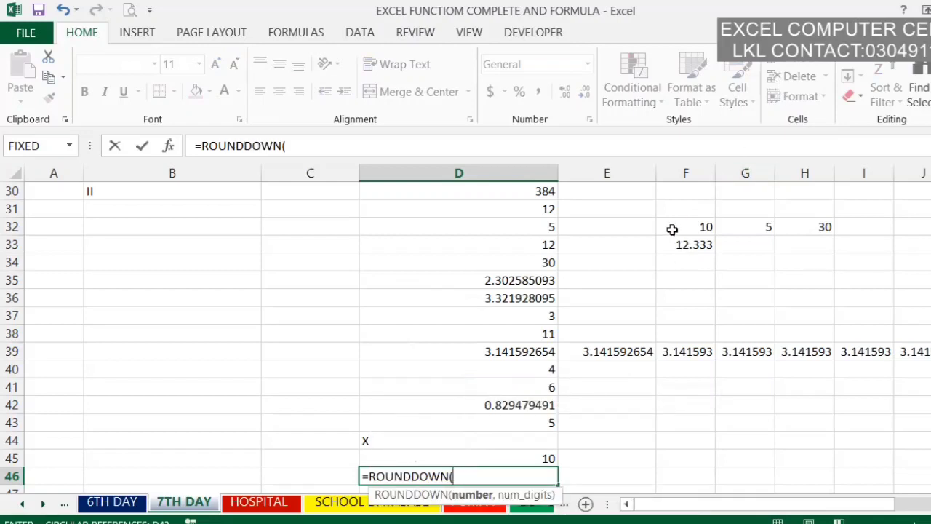
pyautogui.click(673, 230)
pyautogui.write(',')
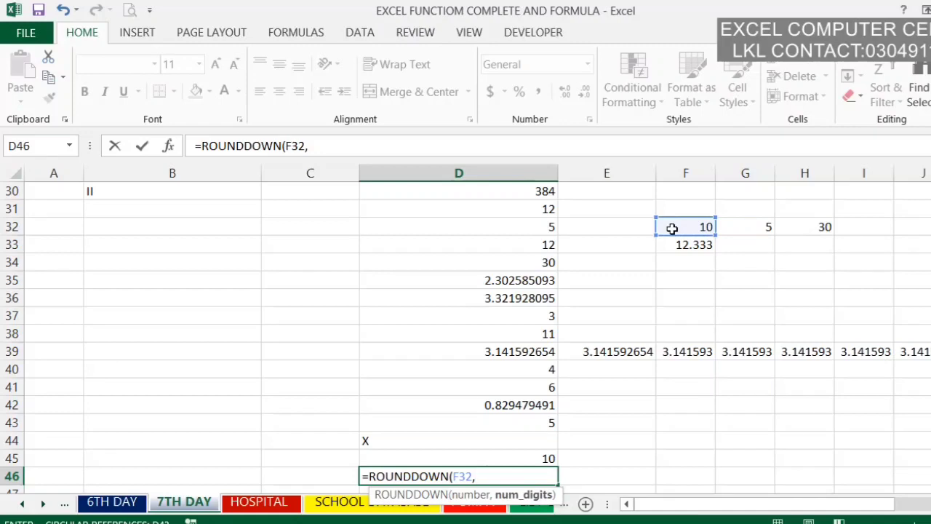
pyautogui.write('2')
pyautogui.press('Return')
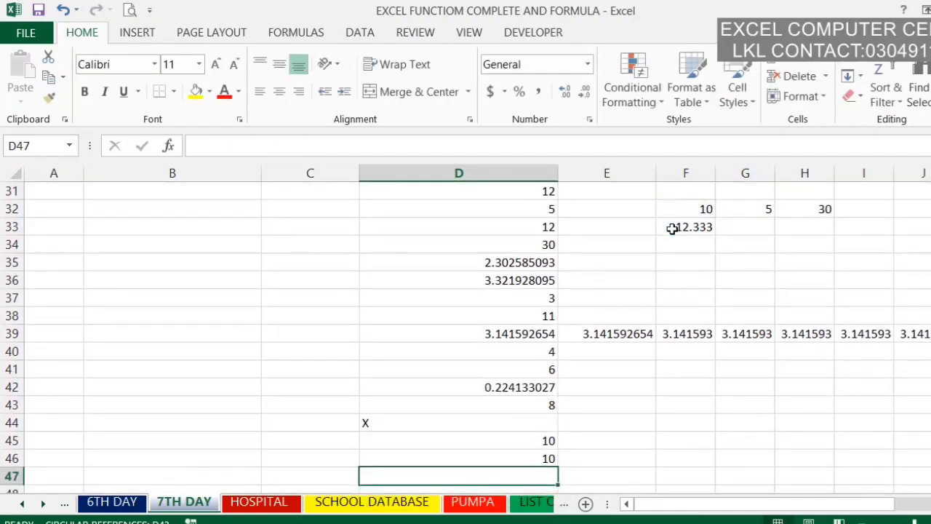
# Step: Enter a ROUNDUP formula in cell D47 that rounds F33 up to 3 digits
pyautogui.write('=')
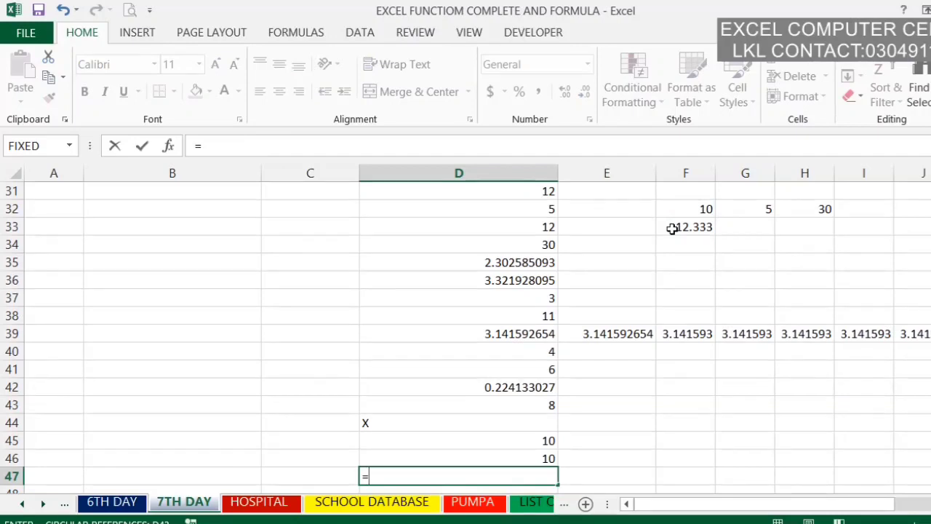
pyautogui.write('RO')
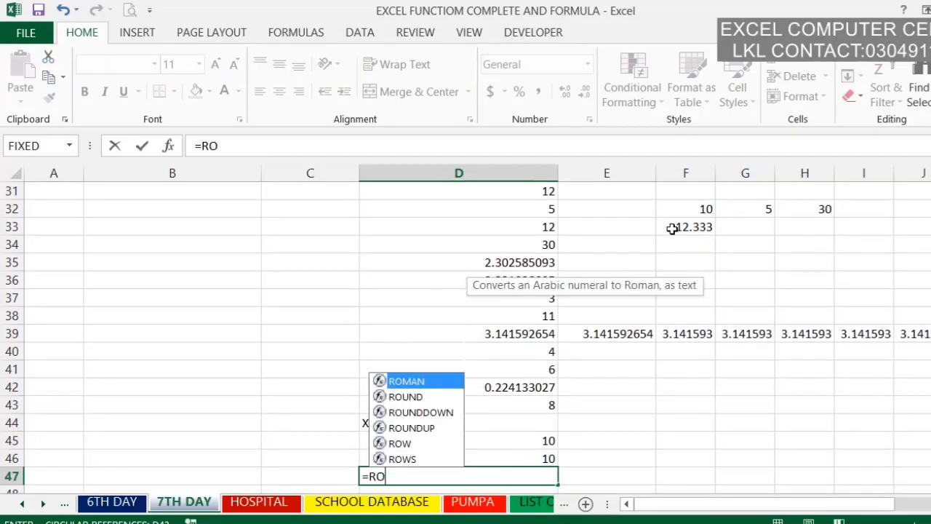
pyautogui.write('UNDUP(')
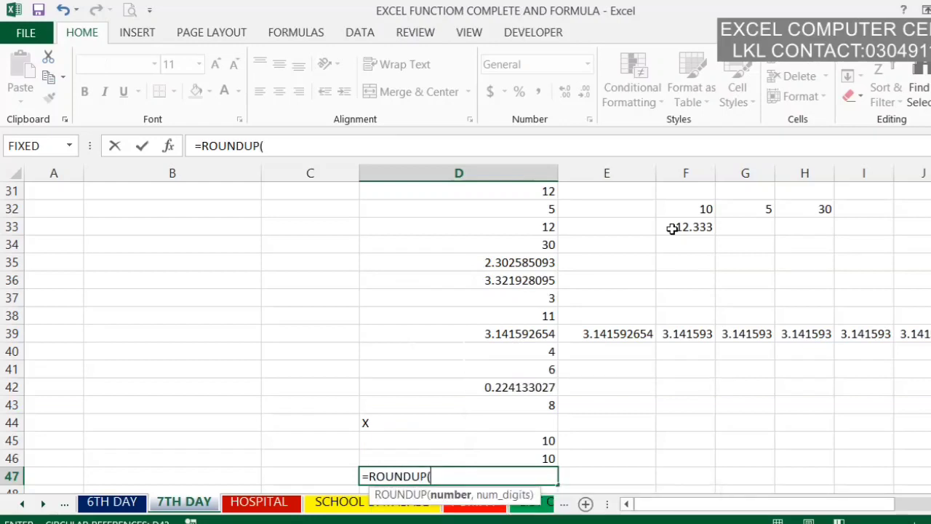
pyautogui.click(702, 227)
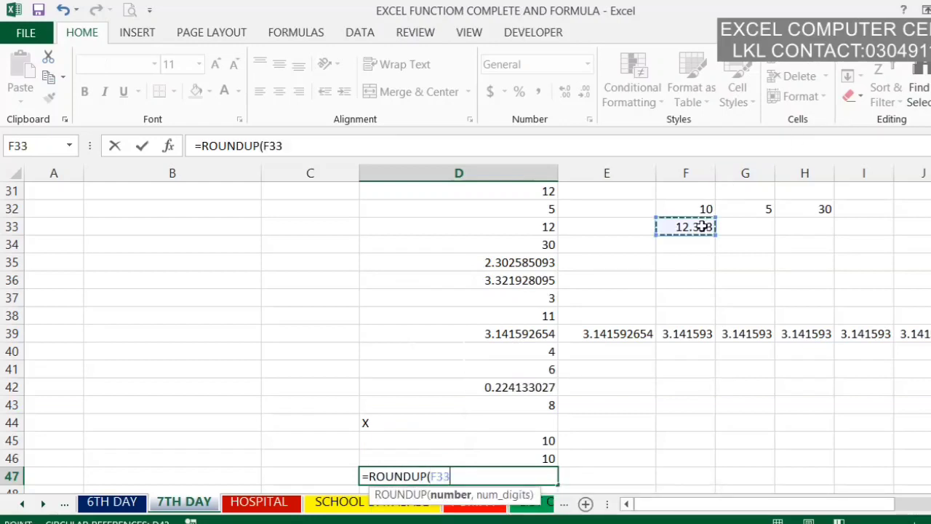
pyautogui.write(',')
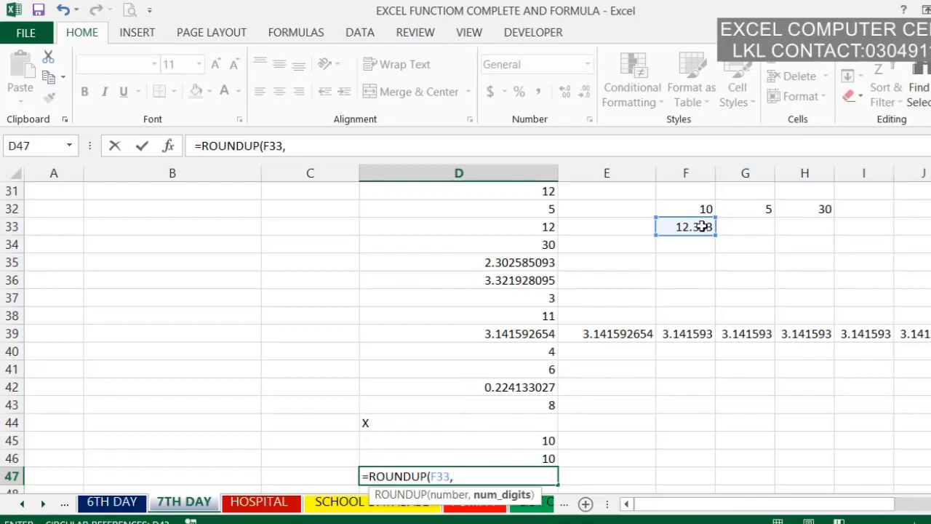
pyautogui.write('3')
pyautogui.press('Return')
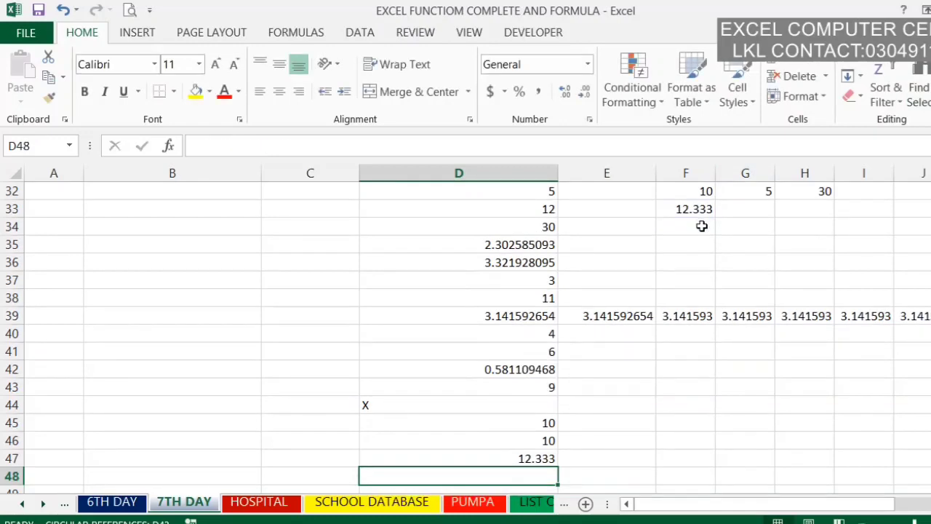